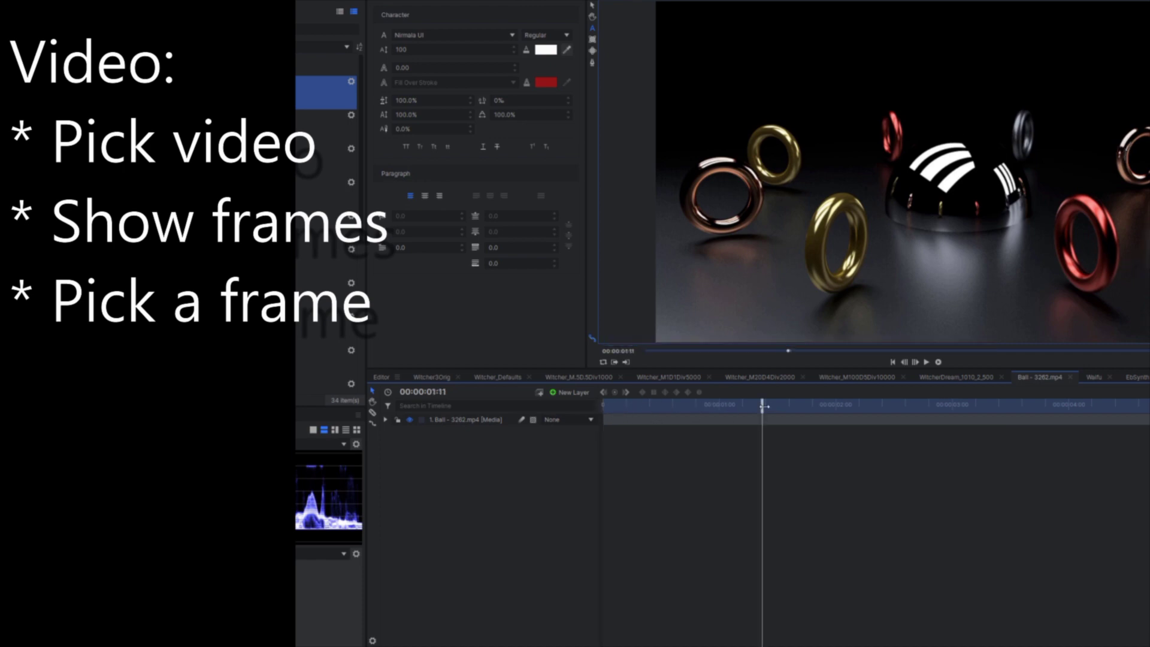
Step: Scrub near the clip start and switch the timeline display to frame numbers
{"action": "left_click_drag", "start_coordinate": [763, 406], "coordinate": [555, 452]}
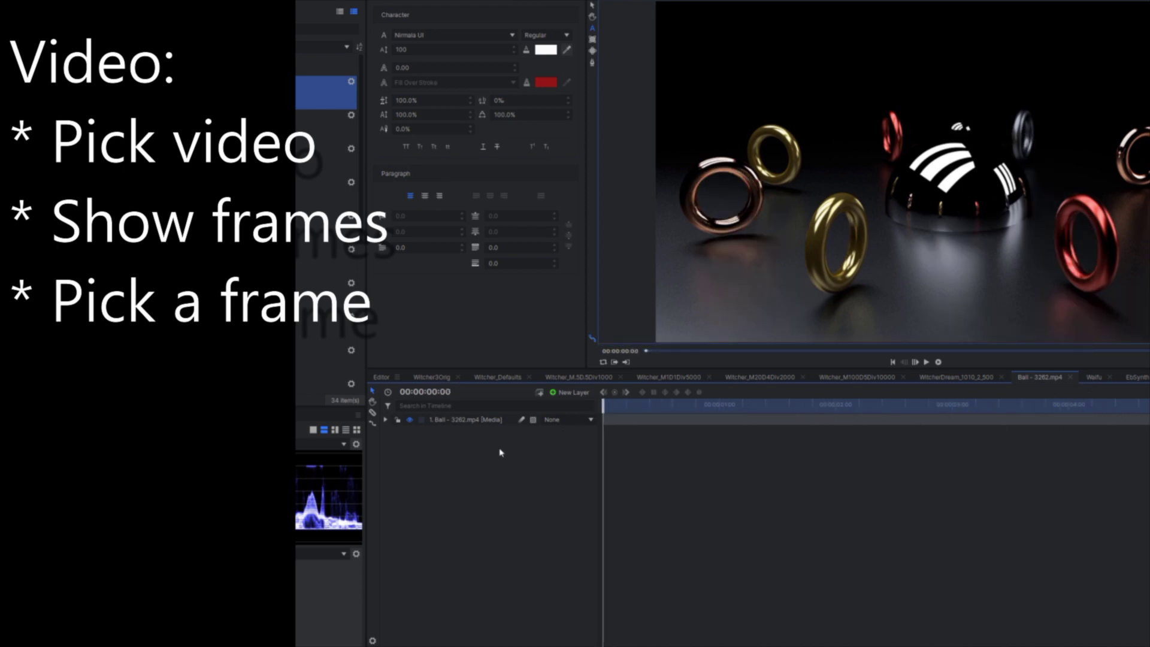
{"action": "left_click", "coordinate": [538, 429]}
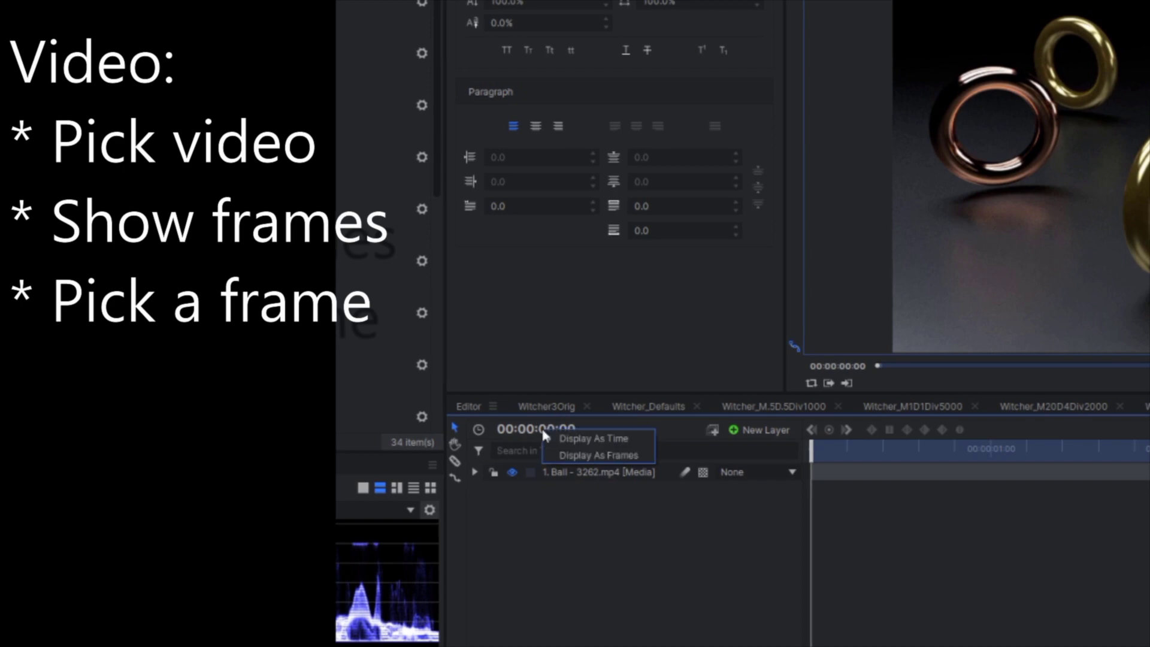
{"action": "left_click", "coordinate": [622, 455]}
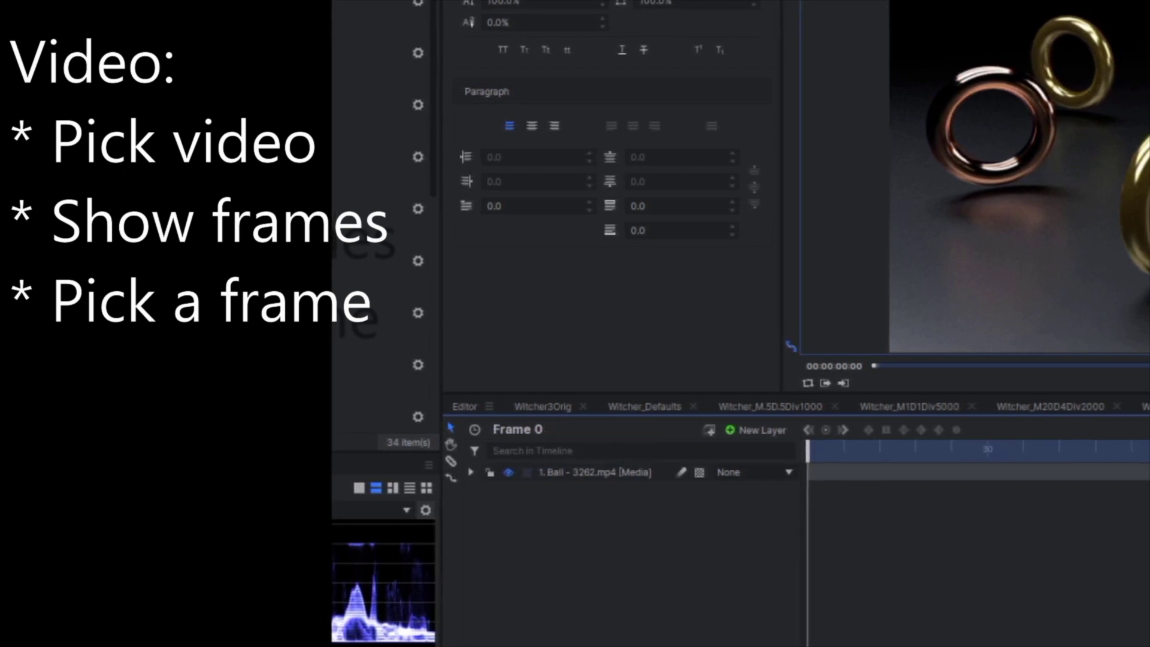
Step: Move the playhead to frame 75 of the ball clip and export that frame as an image
{"action": "left_click", "coordinate": [882, 406]}
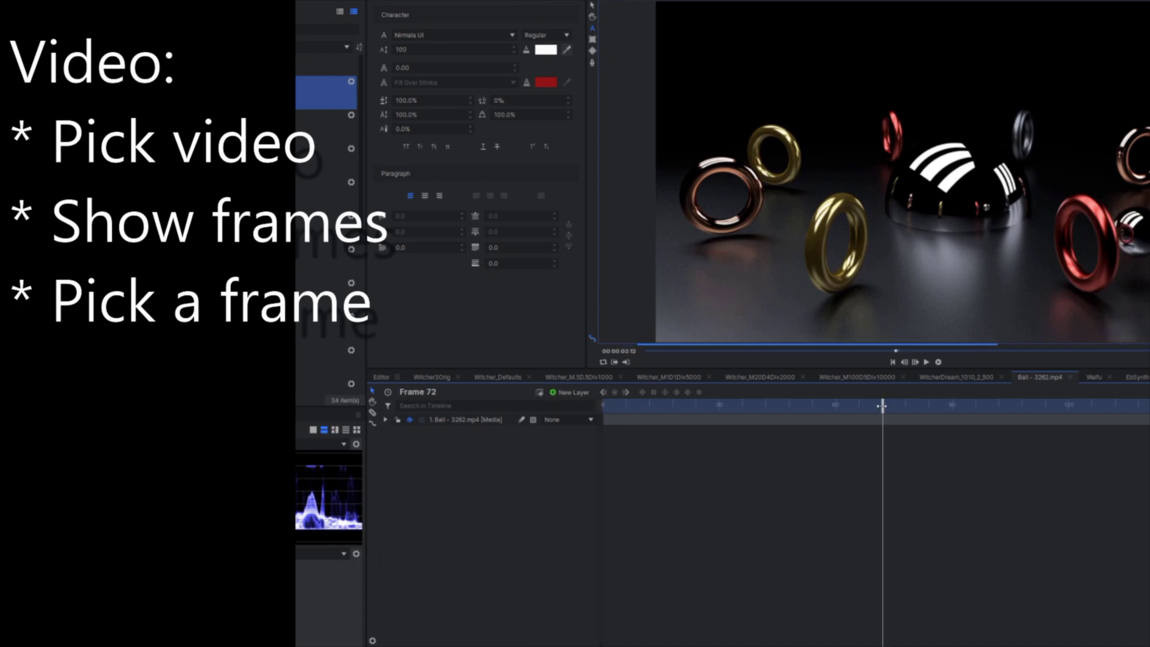
{"action": "left_click_drag", "start_coordinate": [882, 406], "coordinate": [887, 408]}
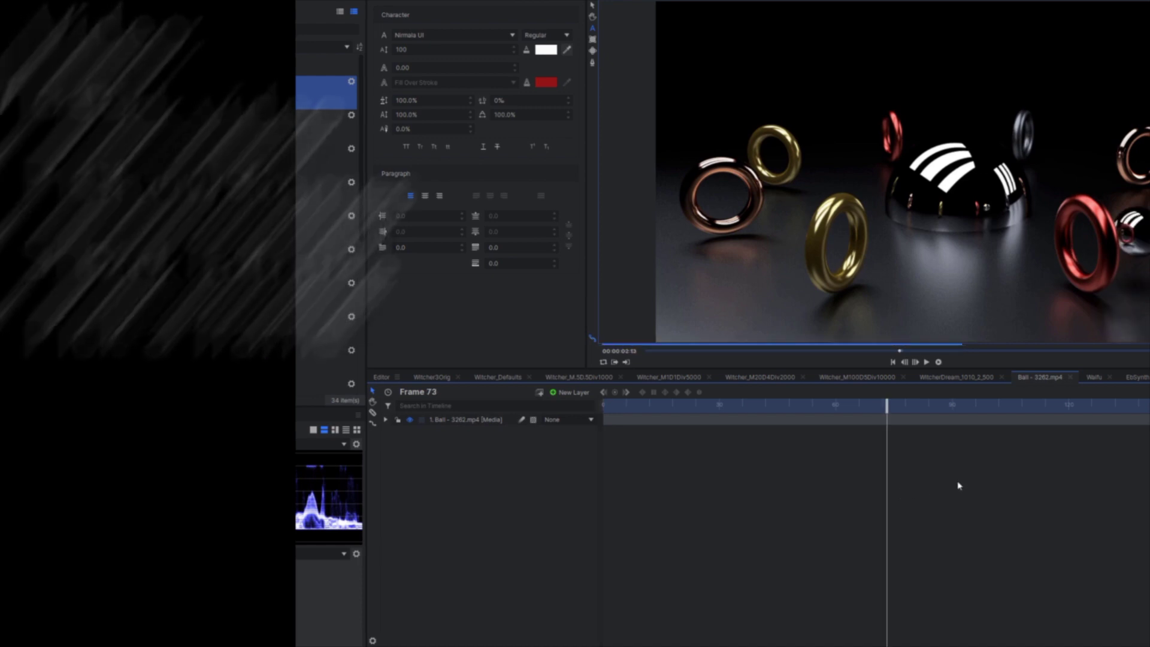
{"action": "key", "text": "Right"}
{"action": "key", "text": "Right"}
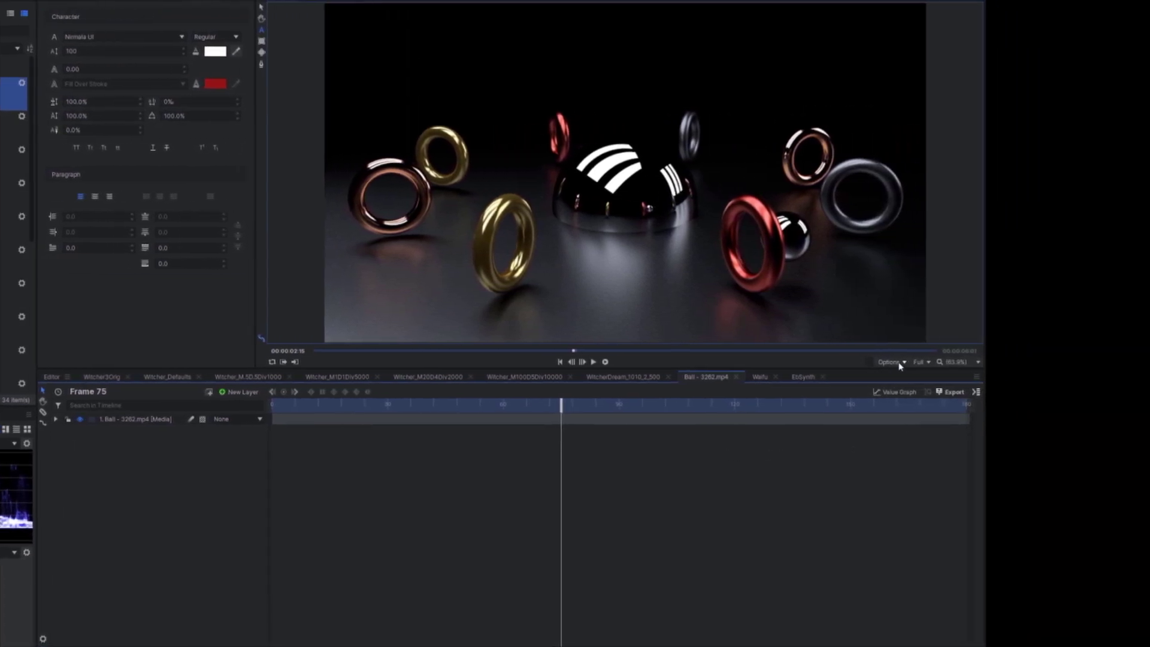
{"action": "left_click", "coordinate": [971, 362]}
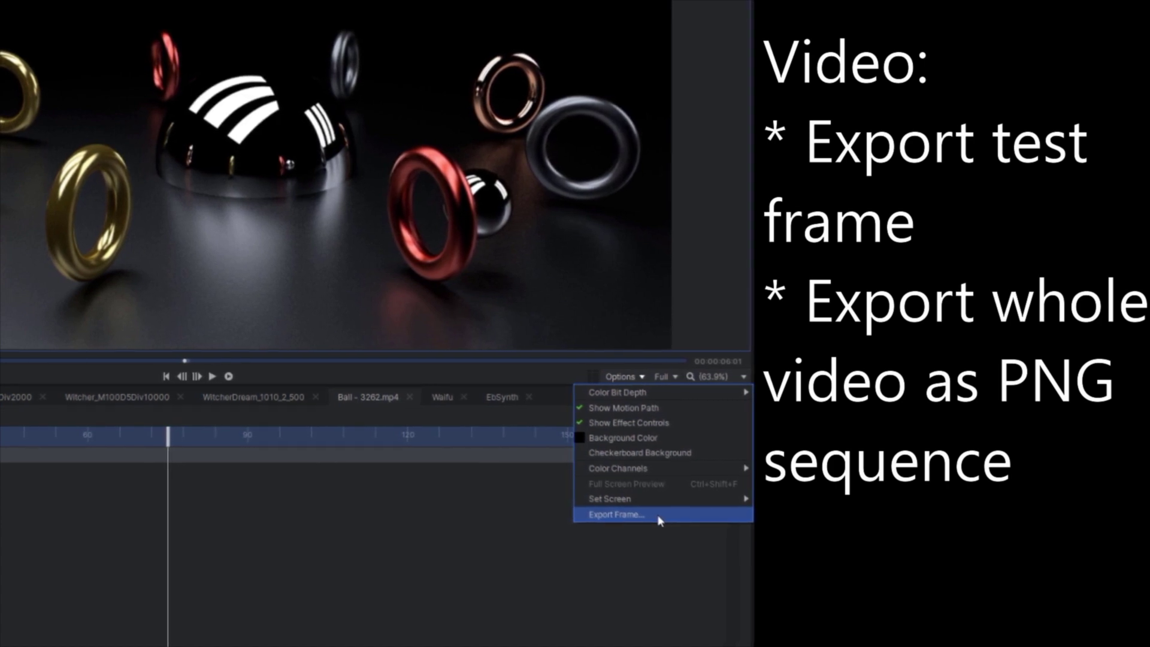
{"action": "left_click", "coordinate": [657, 515]}
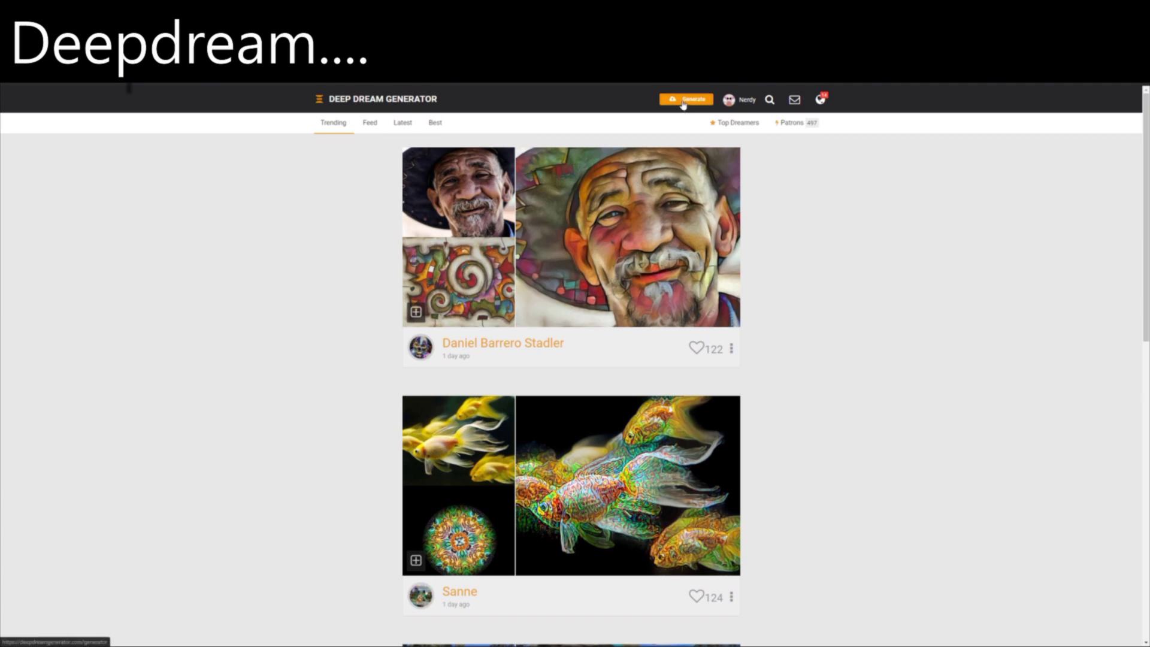
Step: Start a new generation from the latest uploaded image and pick a style from My Styles
{"action": "left_click", "coordinate": [684, 103]}
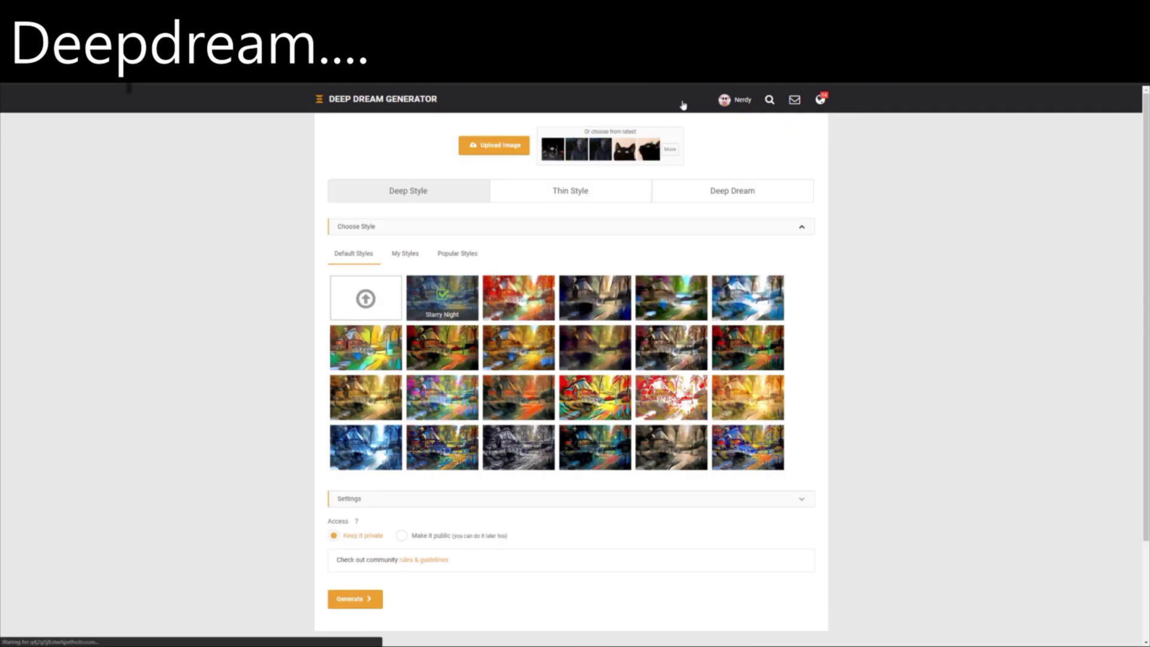
{"action": "left_click", "coordinate": [554, 150]}
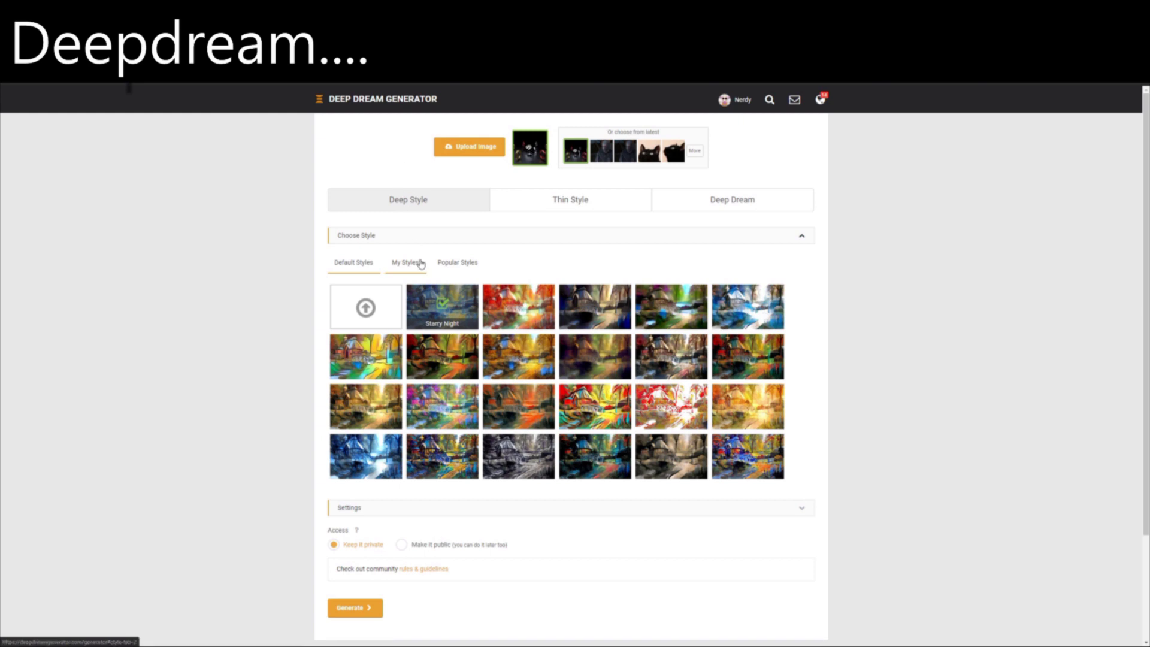
{"action": "left_click", "coordinate": [468, 264]}
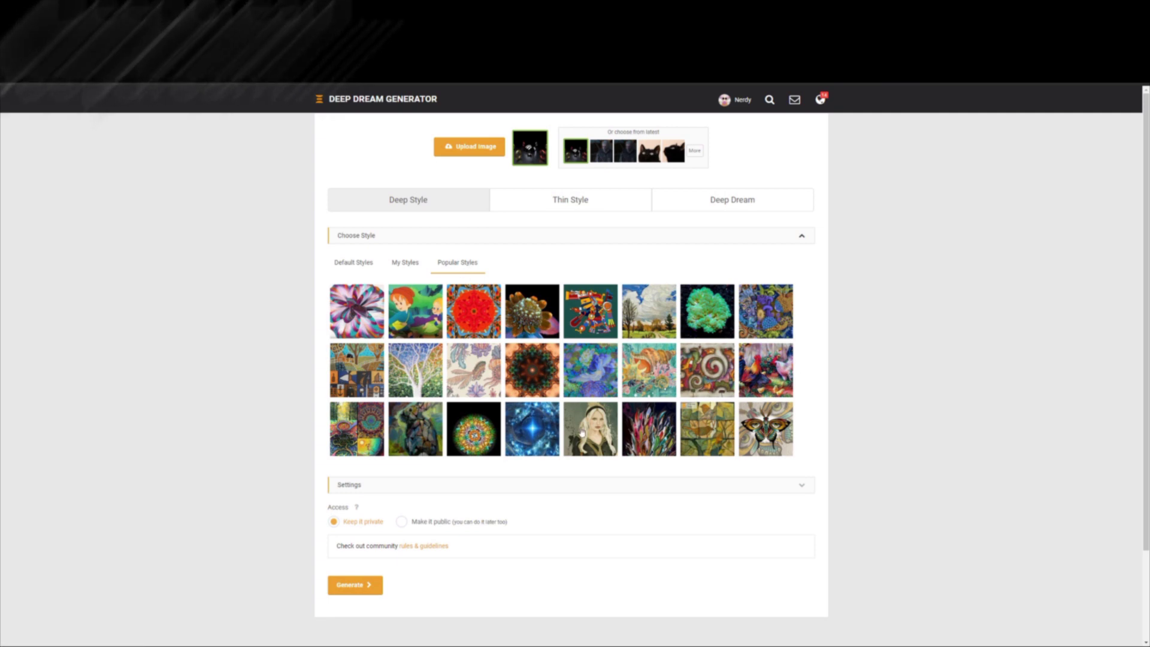
{"action": "left_click", "coordinate": [406, 263]}
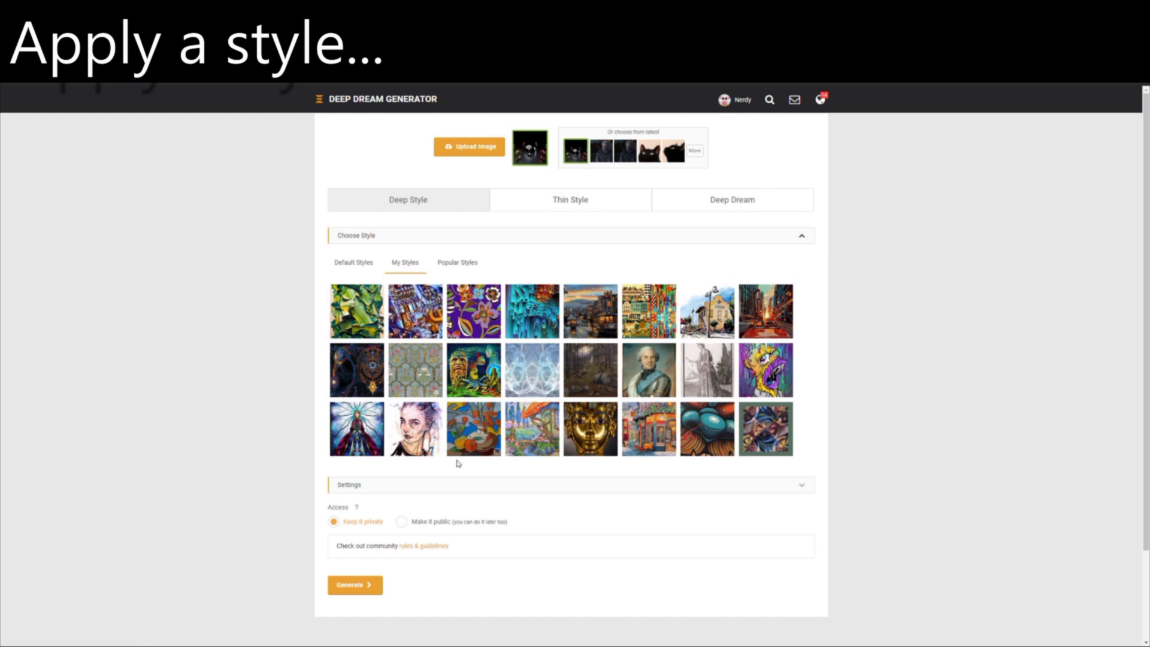
{"action": "left_click", "coordinate": [475, 367]}
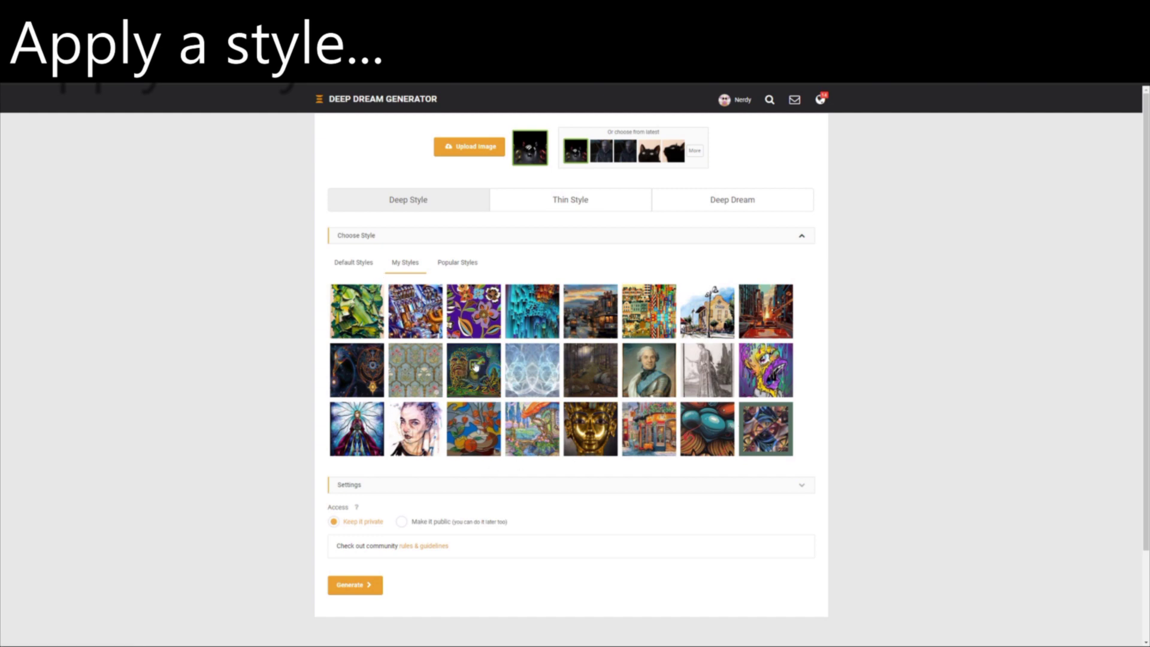
Step: Expand Settings and review the Enhance, Resolution and Depth help, keeping Medium and Normal
{"action": "left_click", "coordinate": [804, 487]}
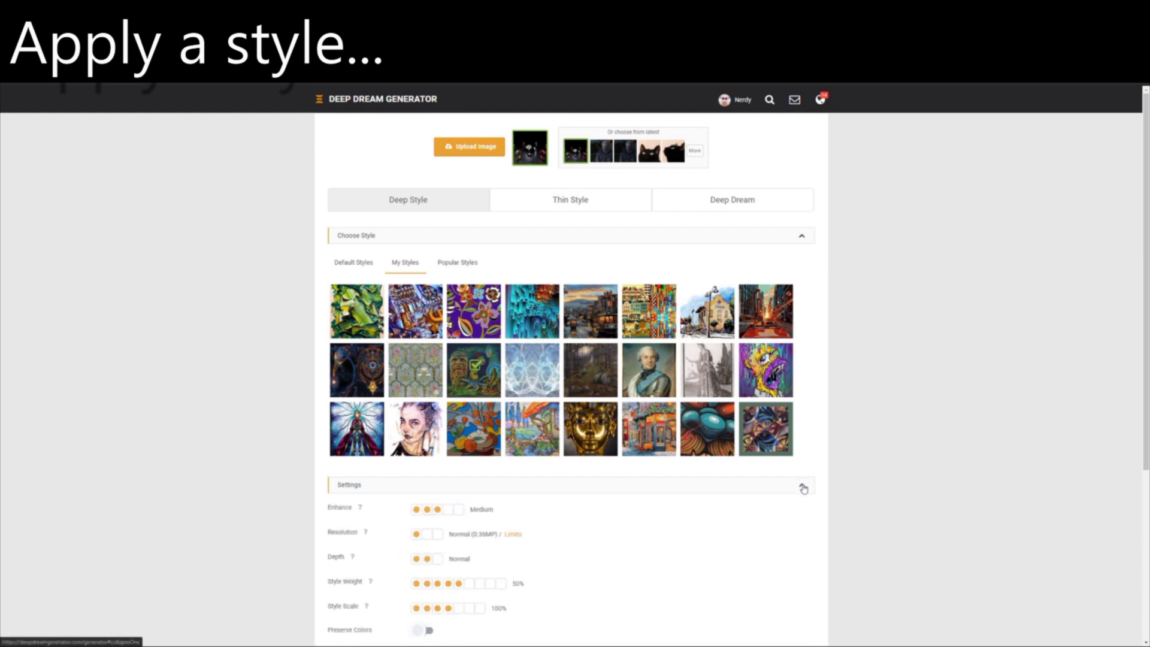
{"action": "scroll", "coordinate": [778, 487], "scroll_direction": "down", "scroll_amount": 3}
{"action": "scroll", "coordinate": [760, 458], "scroll_direction": "down", "scroll_amount": 1}
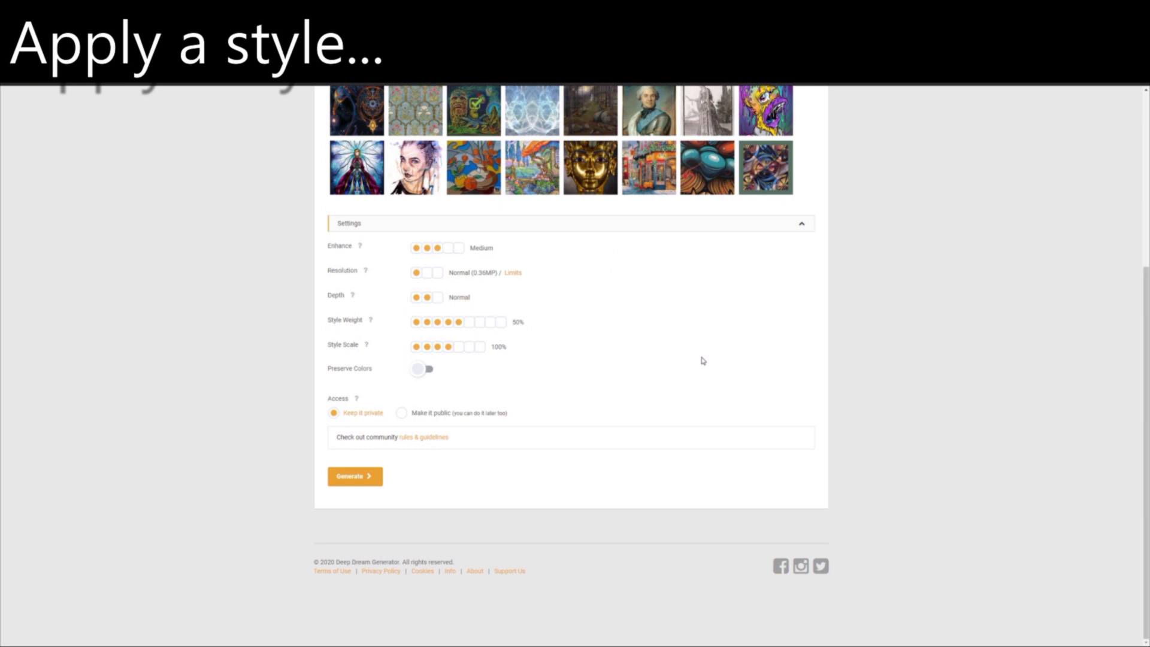
{"action": "left_click", "coordinate": [360, 247]}
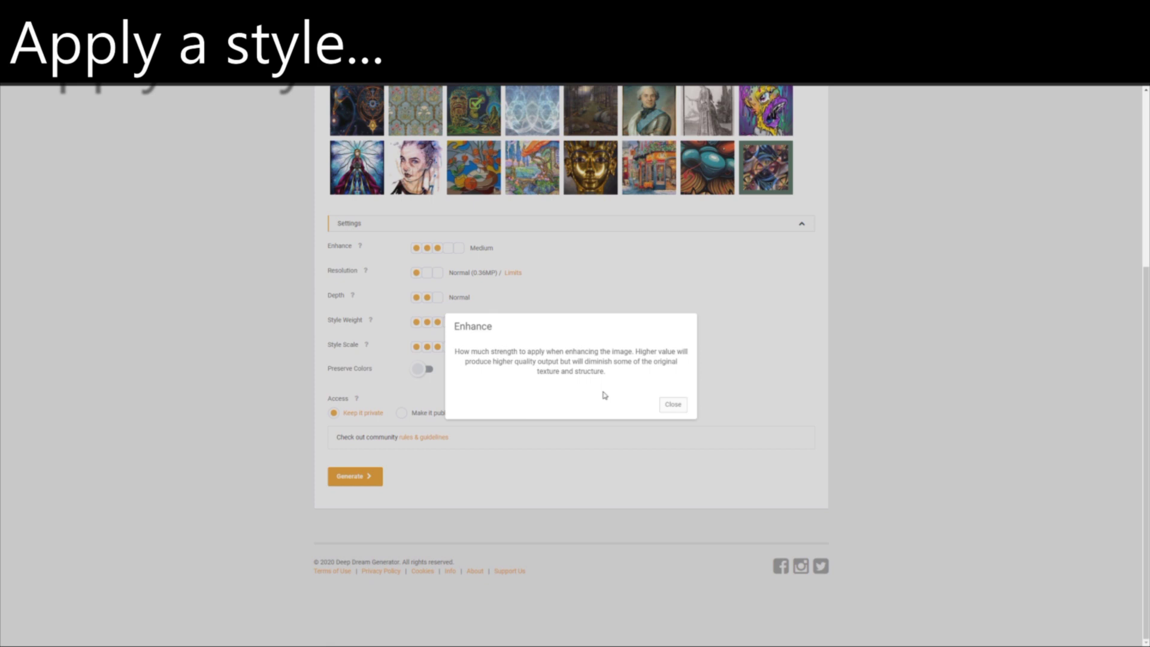
{"action": "left_click", "coordinate": [674, 405]}
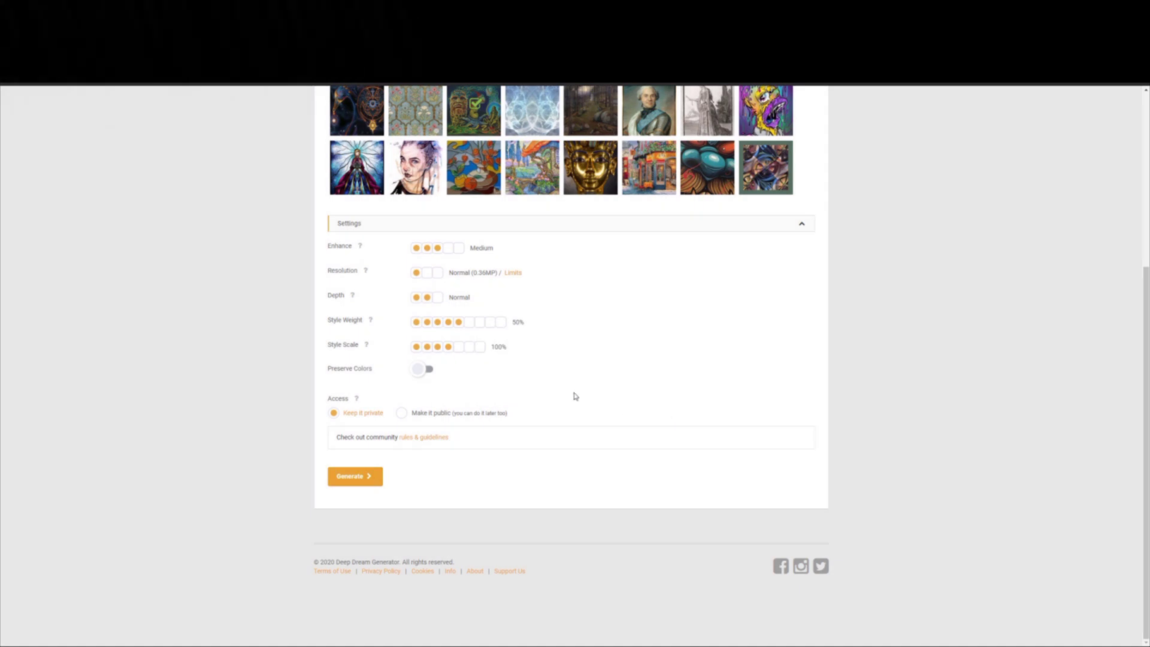
{"action": "left_click", "coordinate": [366, 271]}
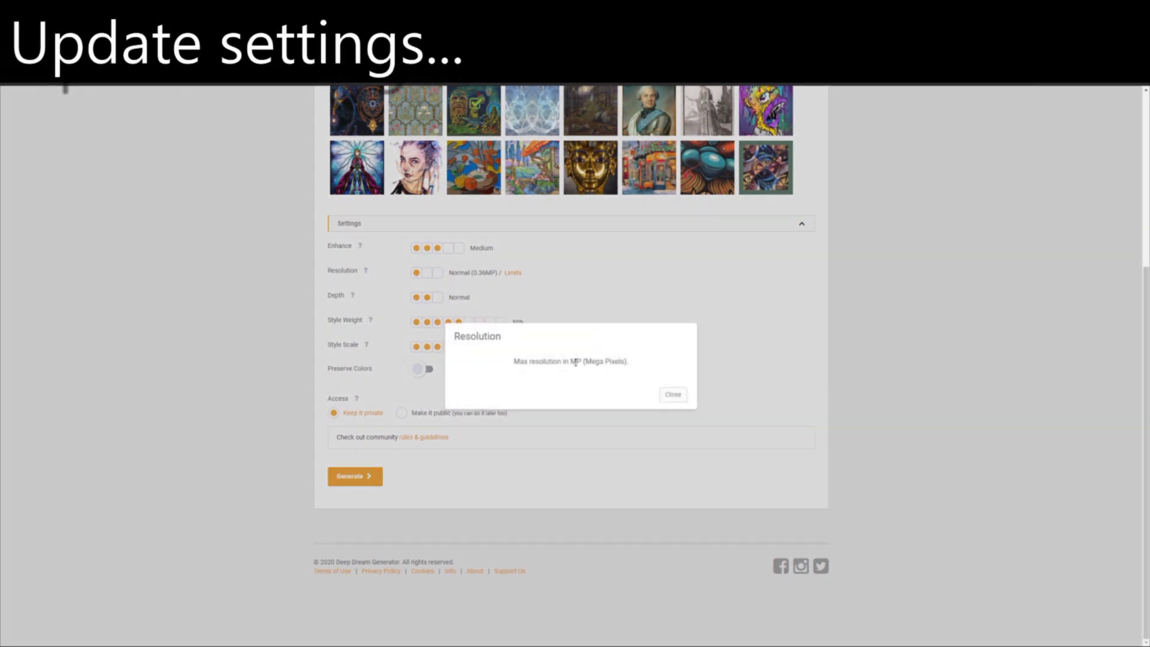
{"action": "left_click", "coordinate": [672, 396]}
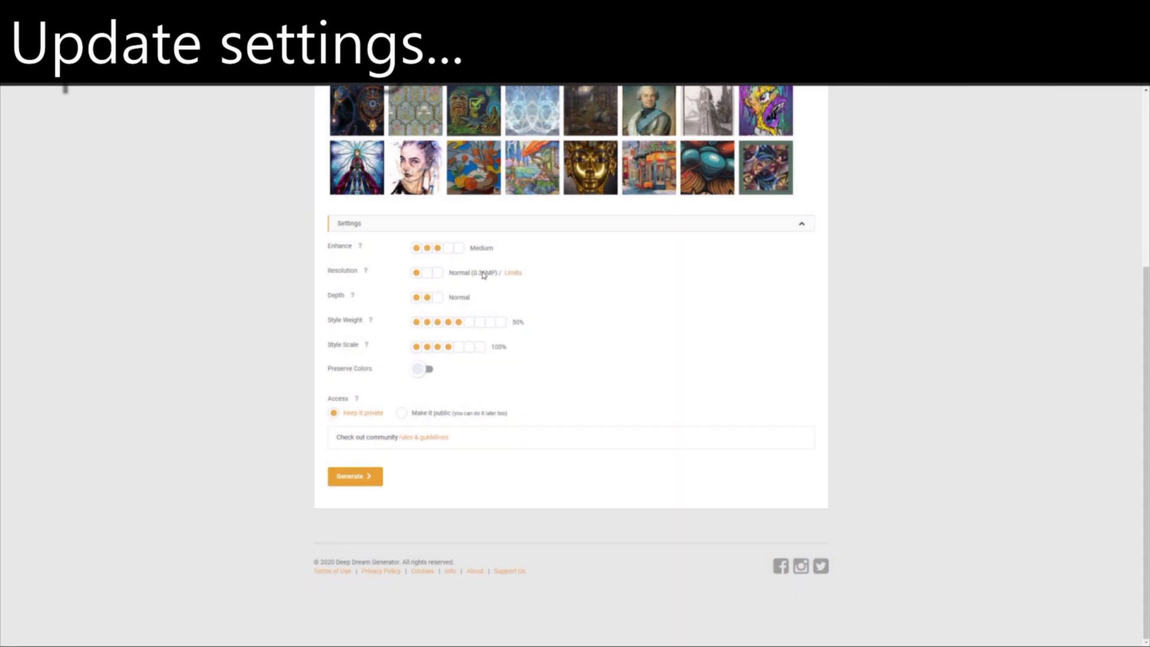
{"action": "left_click", "coordinate": [353, 296]}
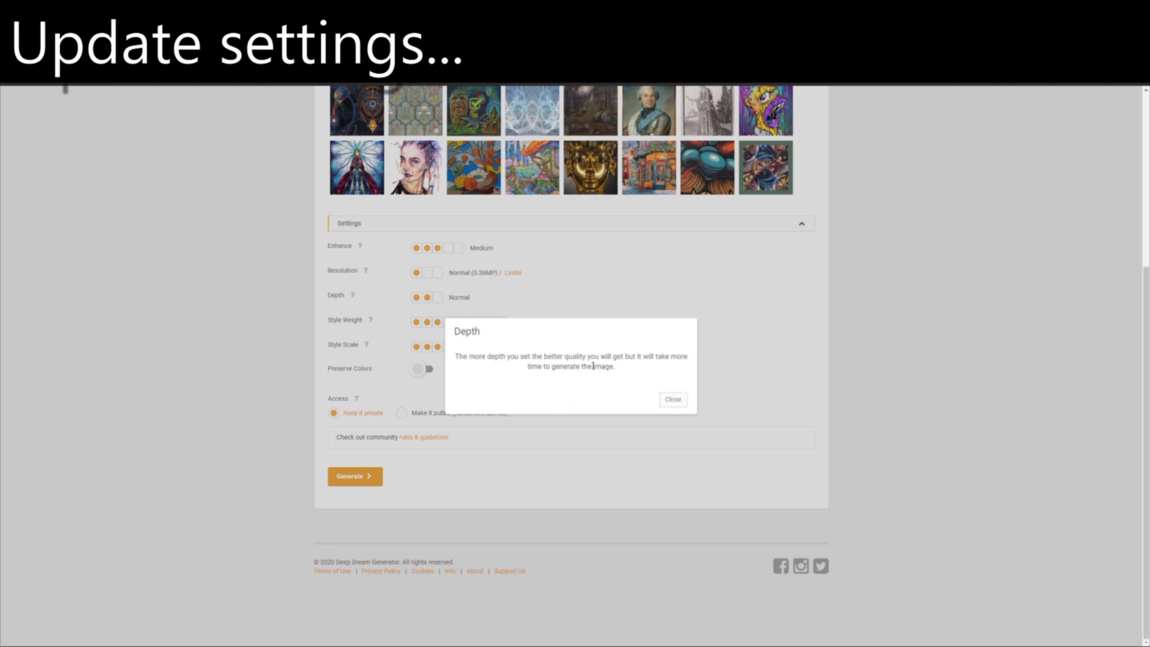
{"action": "left_click", "coordinate": [674, 399]}
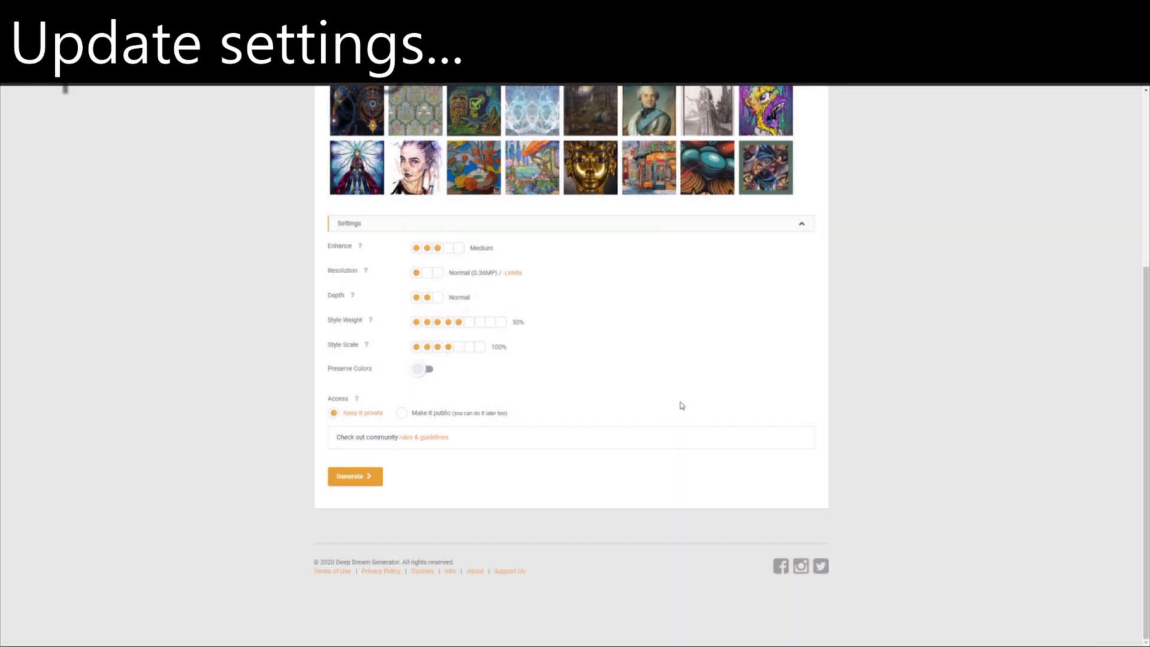
Step: Review Style Weight 50% and Style Scale 100% help, leaving Preserve Colors off
{"action": "left_click", "coordinate": [370, 322]}
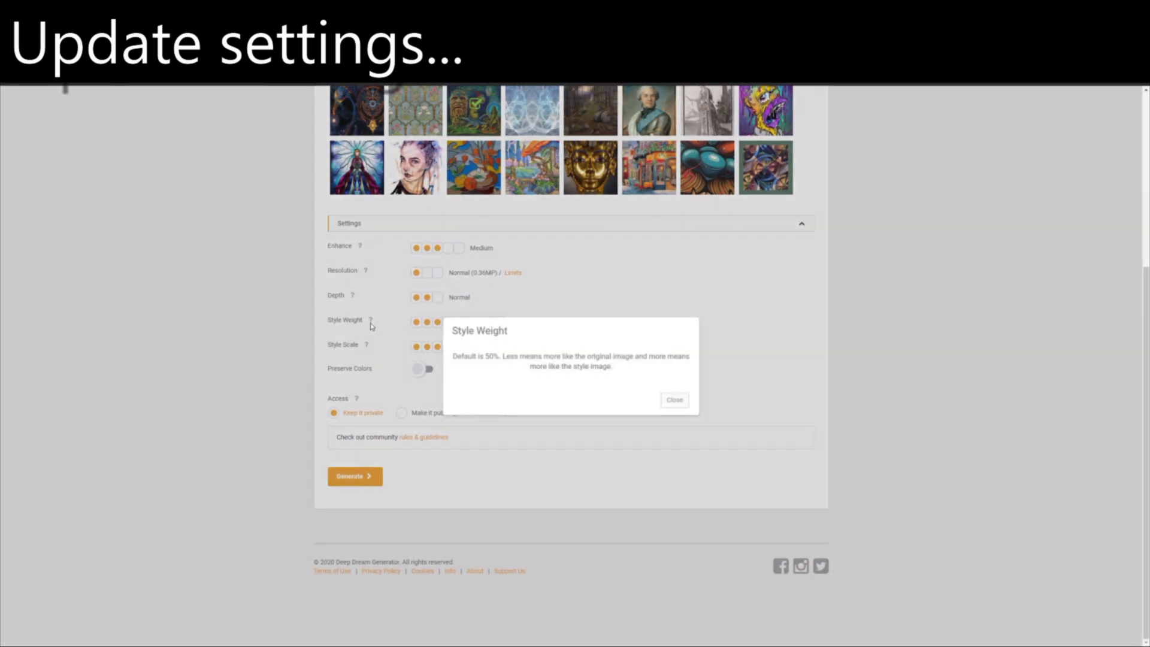
{"action": "left_click", "coordinate": [673, 400]}
{"action": "left_click", "coordinate": [367, 350]}
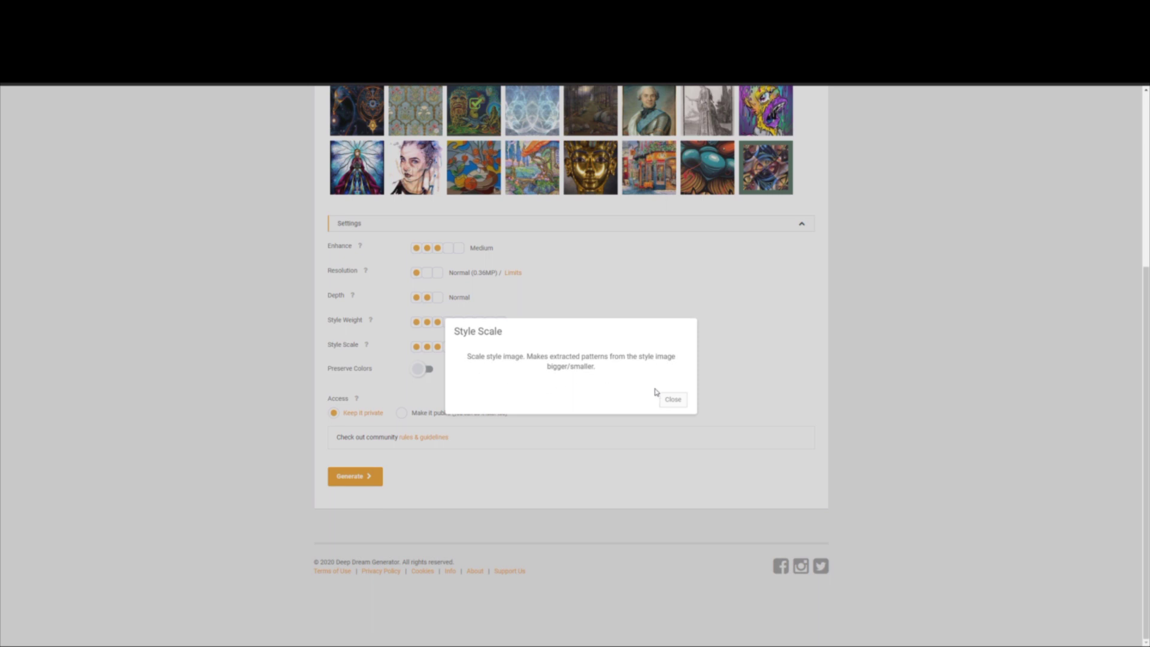
{"action": "left_click", "coordinate": [684, 405]}
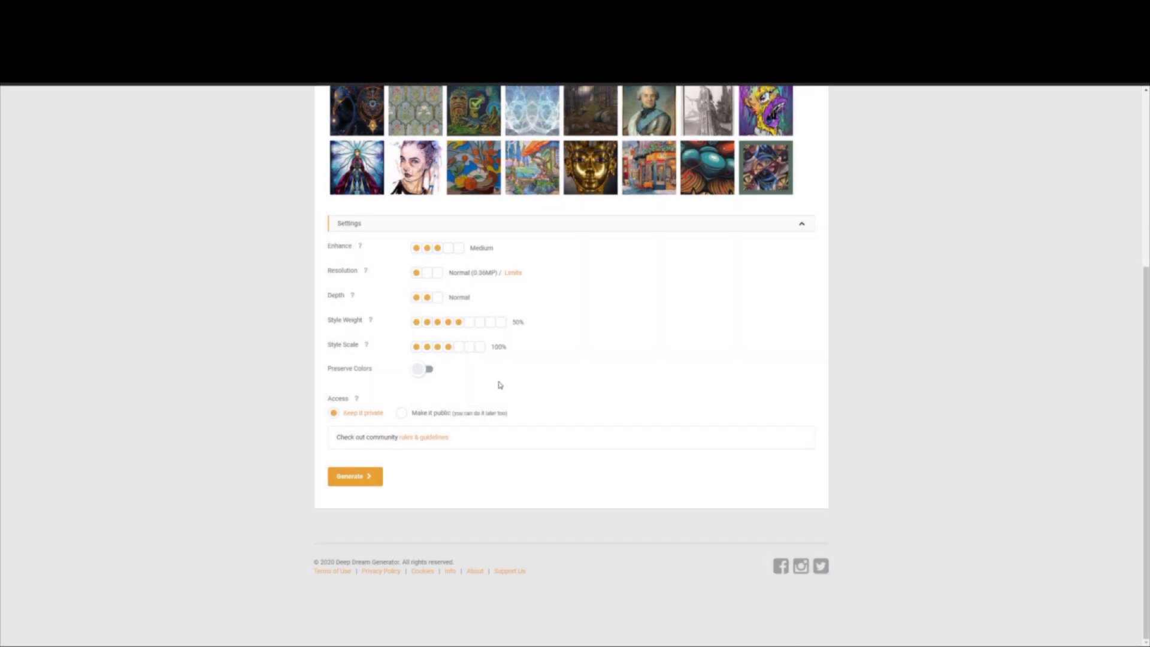
{"action": "left_click", "coordinate": [423, 372]}
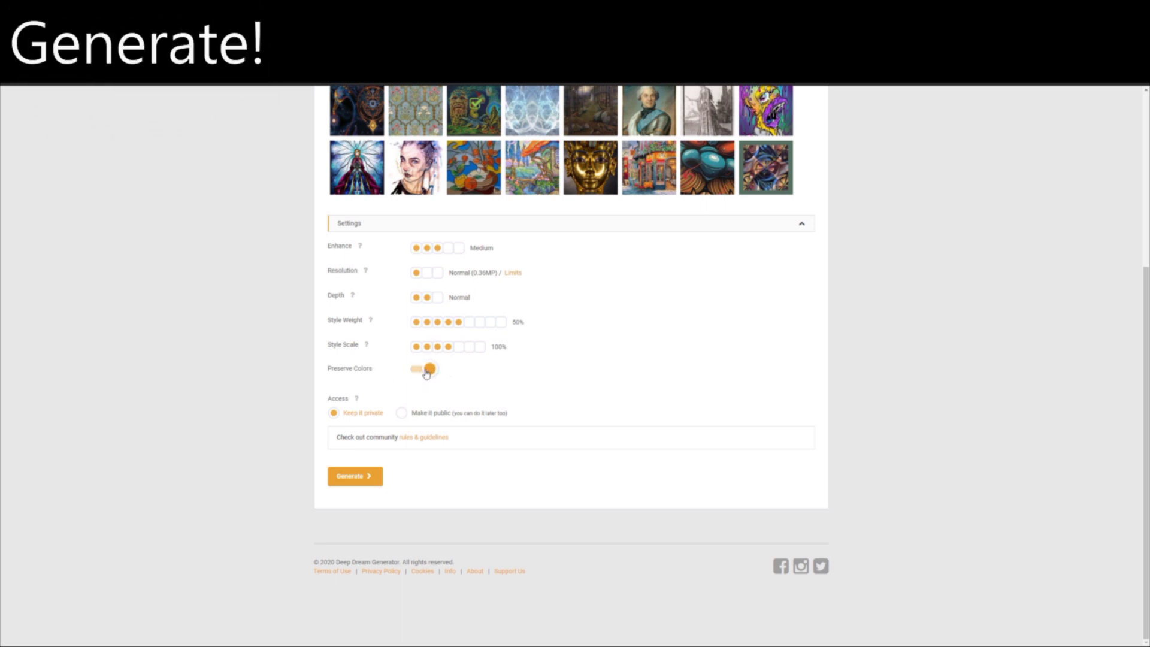
{"action": "left_click", "coordinate": [430, 371]}
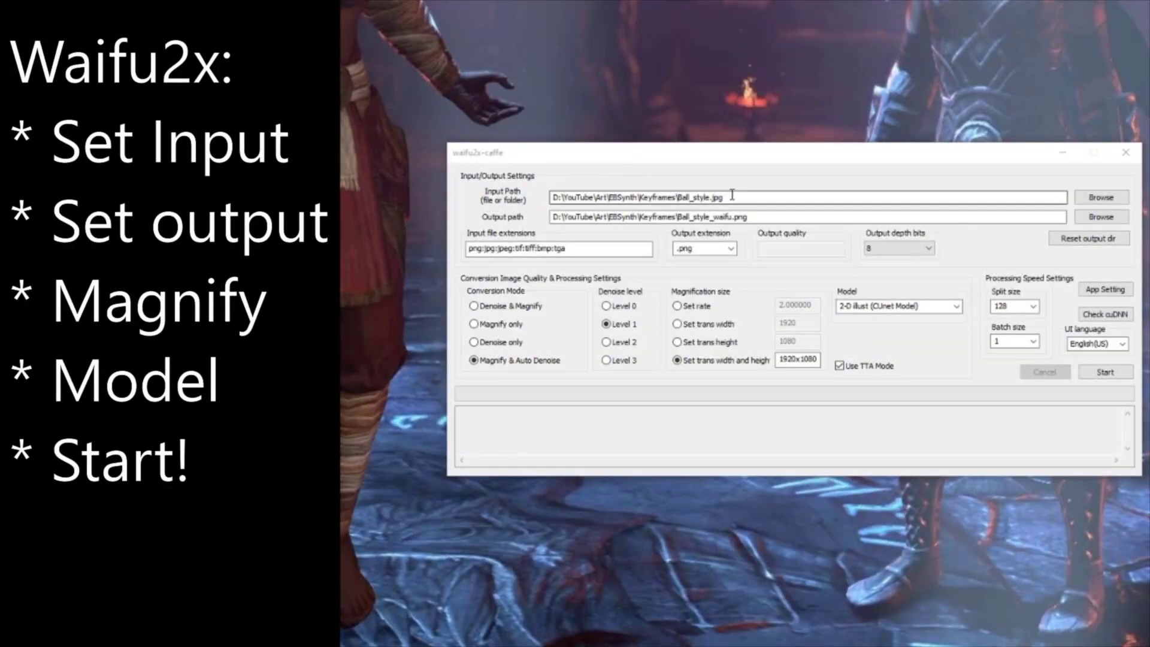
Step: Set the input and output paths to Ball_style.jpg and Ball_style_waifu.png, with 16-bit output
{"action": "left_click_drag", "start_coordinate": [732, 195], "coordinate": [528, 201]}
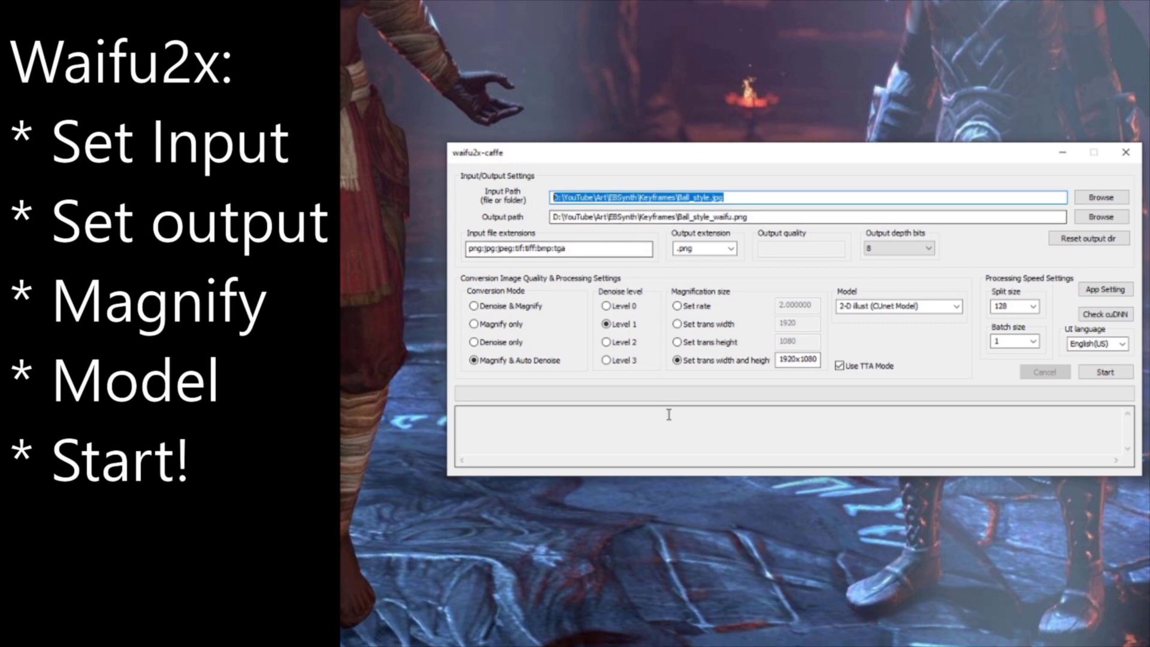
{"action": "left_click_drag", "start_coordinate": [765, 219], "coordinate": [523, 228]}
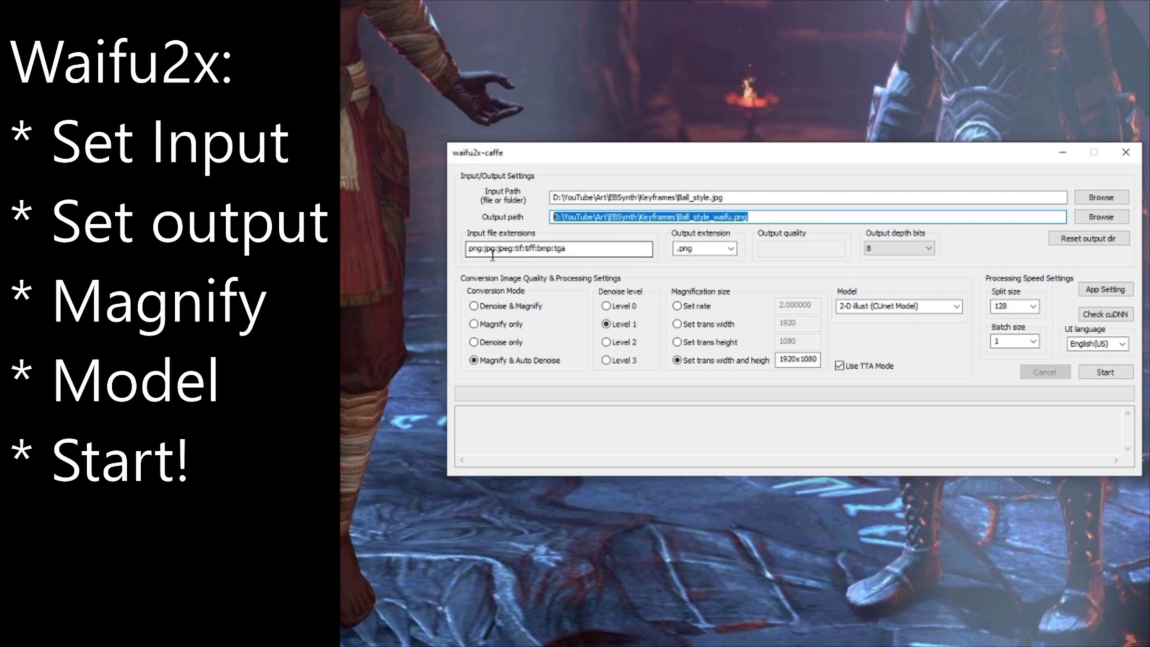
{"action": "left_click", "coordinate": [912, 247]}
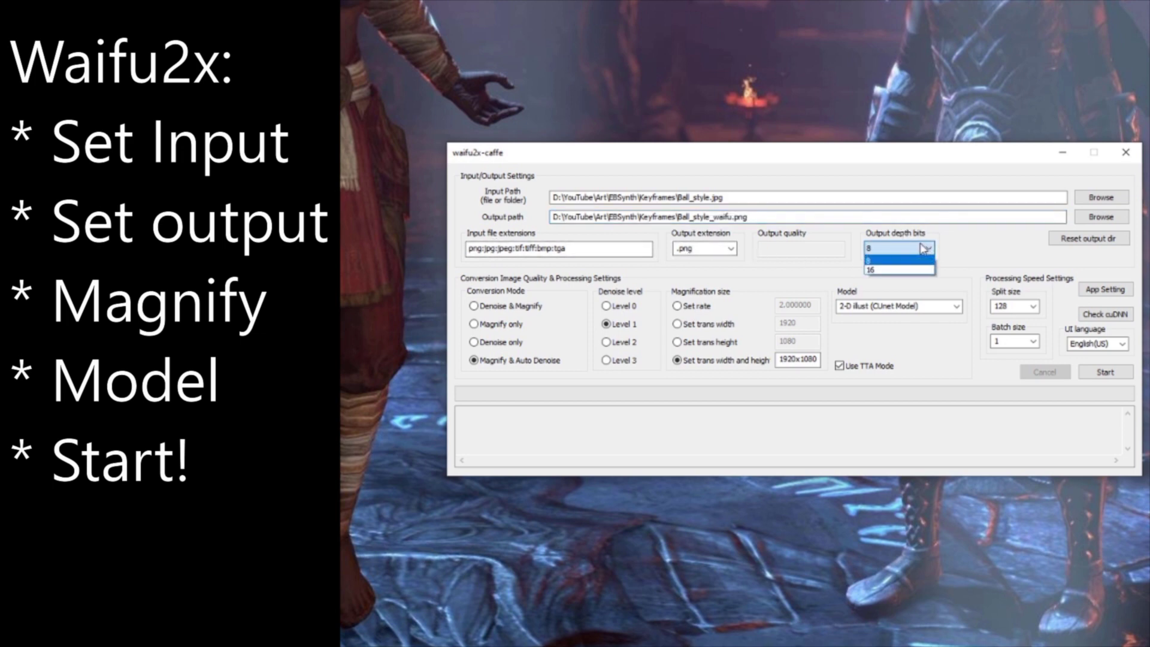
{"action": "left_click", "coordinate": [888, 270]}
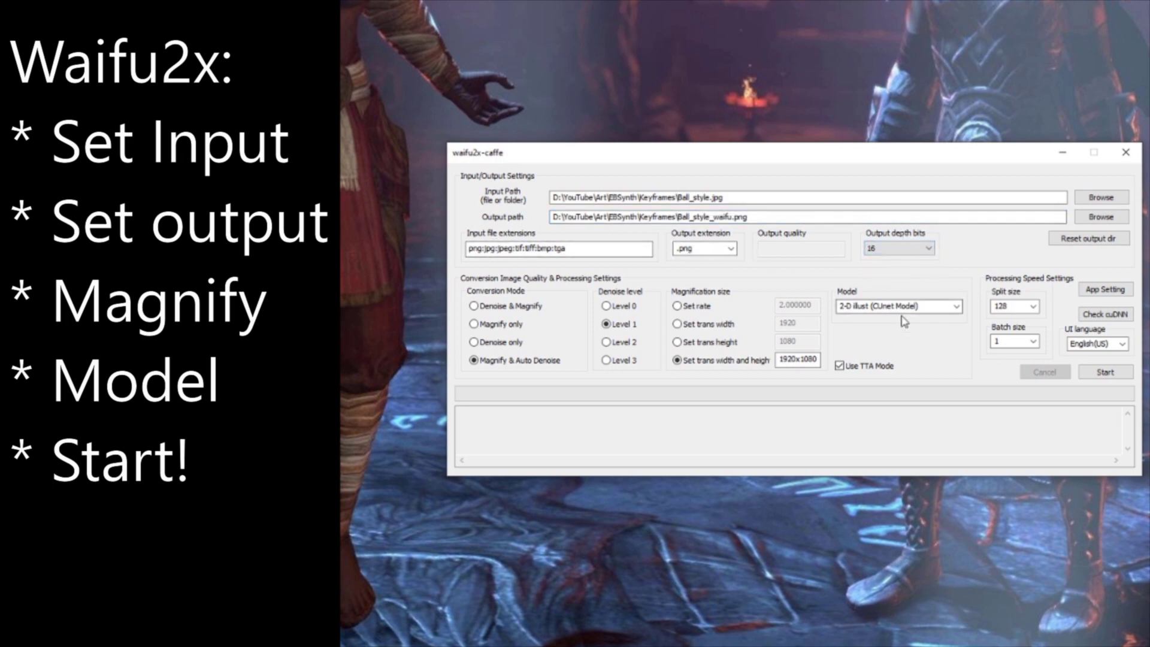
Step: Use the 2-D illust (CUnet) model, denoise and magnify at Level 0 to 1920x1080, and start
{"action": "left_click", "coordinate": [954, 306]}
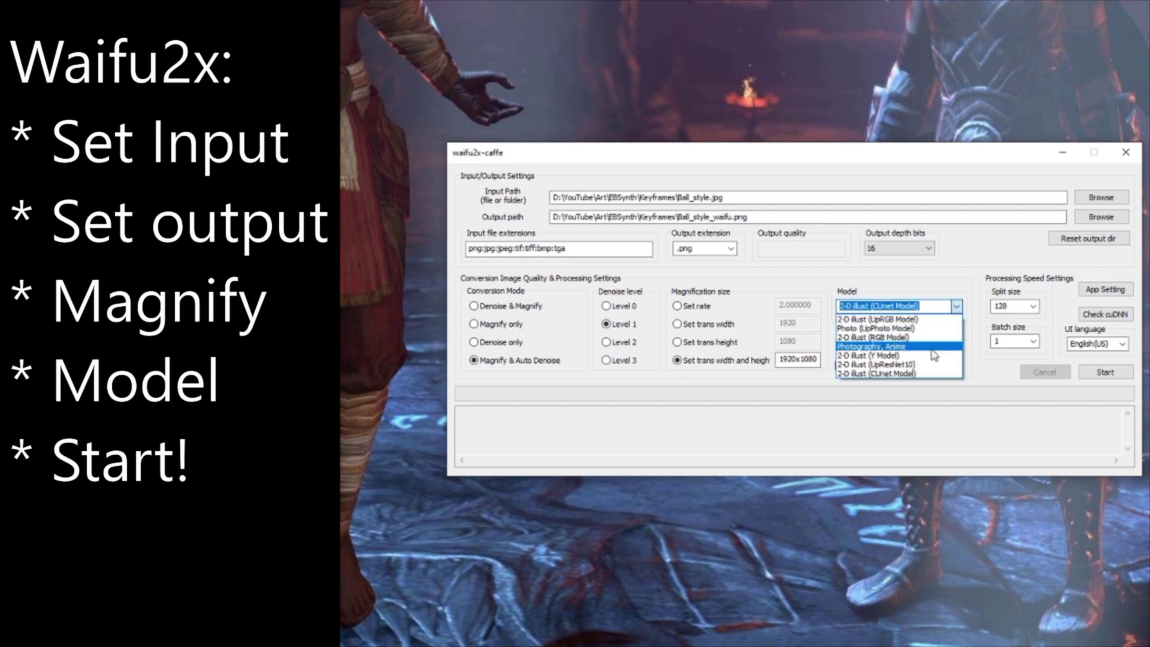
{"action": "left_click", "coordinate": [893, 374]}
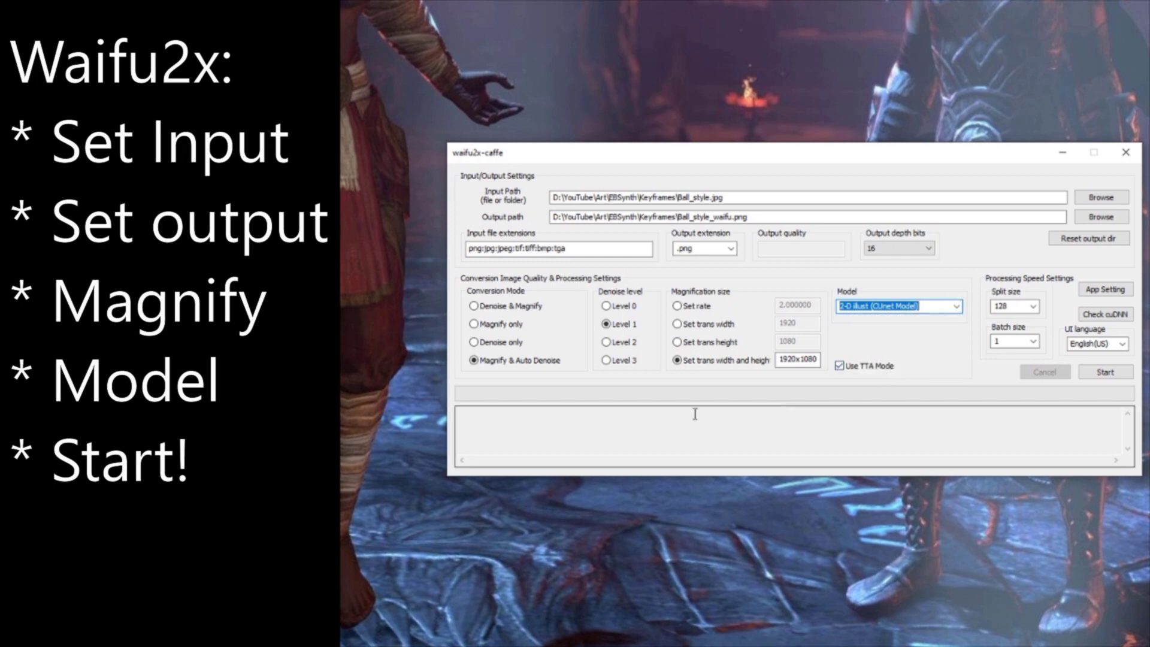
{"action": "left_click", "coordinate": [473, 306]}
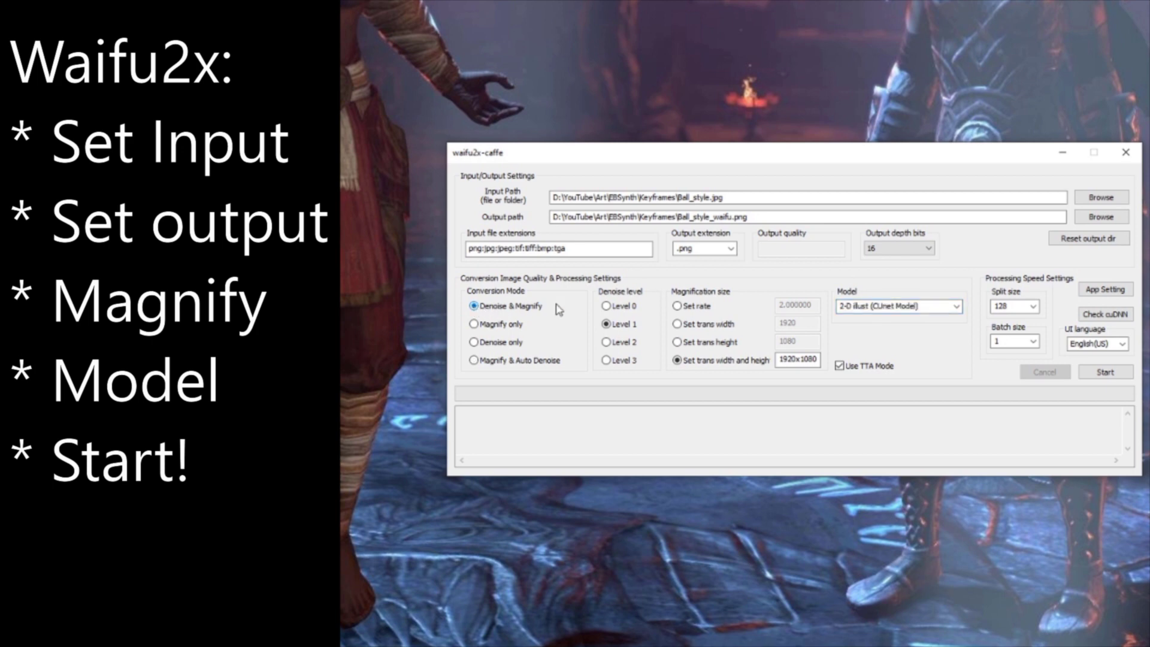
{"action": "left_click", "coordinate": [606, 307]}
{"action": "double_click", "coordinate": [789, 356]}
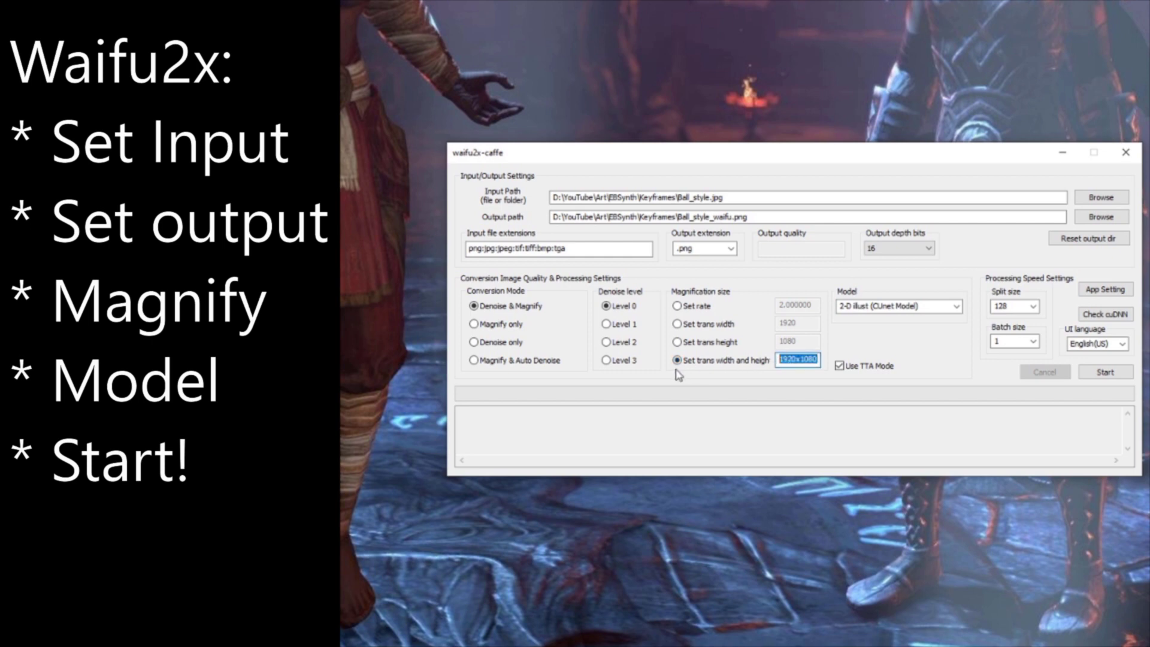
{"action": "type", "text": "1"}
{"action": "left_click", "coordinate": [840, 367]}
{"action": "left_click", "coordinate": [1107, 373]}
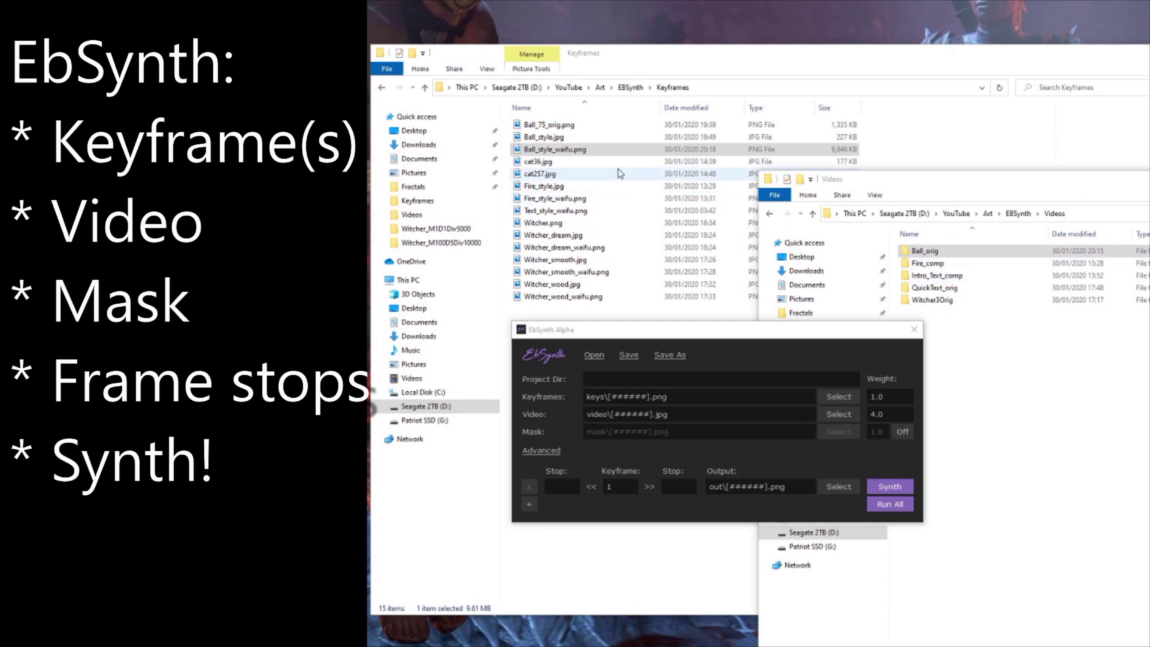
Step: Load Ball_style_waifu.png as the keyframe and the Ball_orig folder as the video source
{"action": "left_click", "coordinate": [558, 153]}
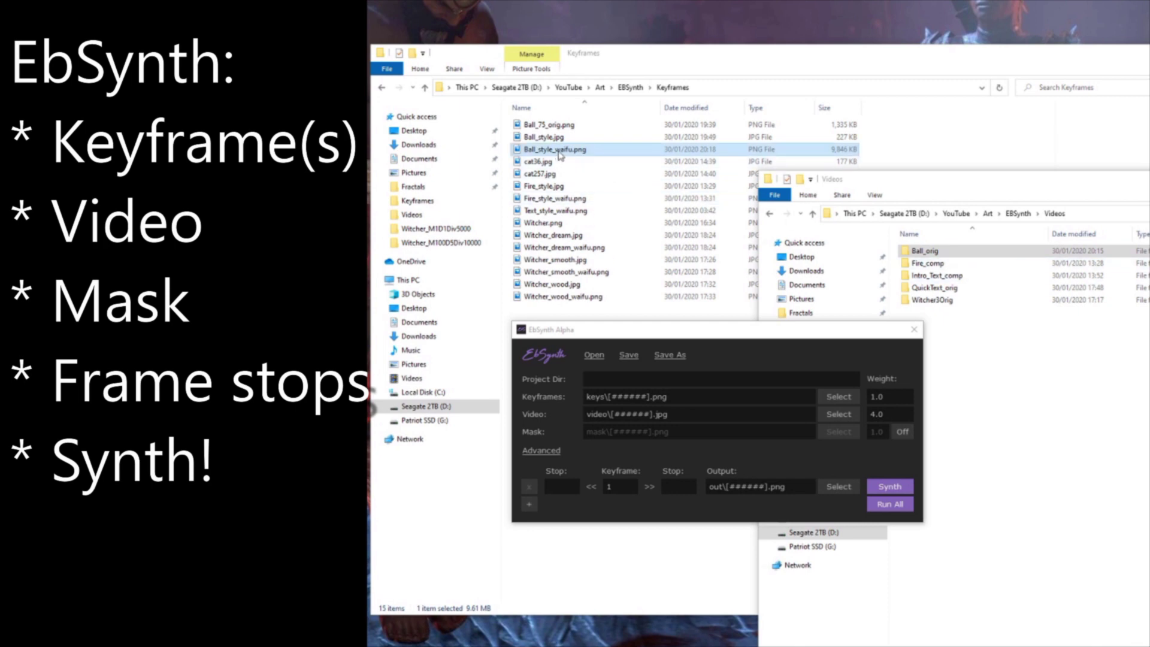
{"action": "left_click_drag", "start_coordinate": [560, 154], "coordinate": [712, 400]}
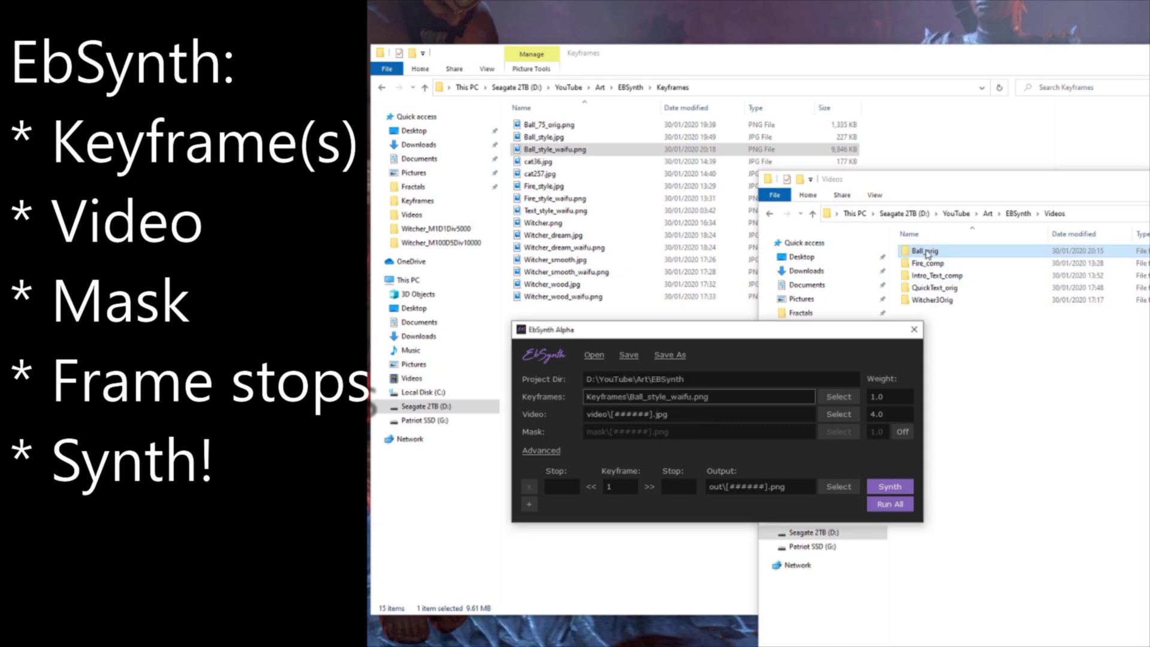
{"action": "left_click_drag", "start_coordinate": [928, 254], "coordinate": [726, 422]}
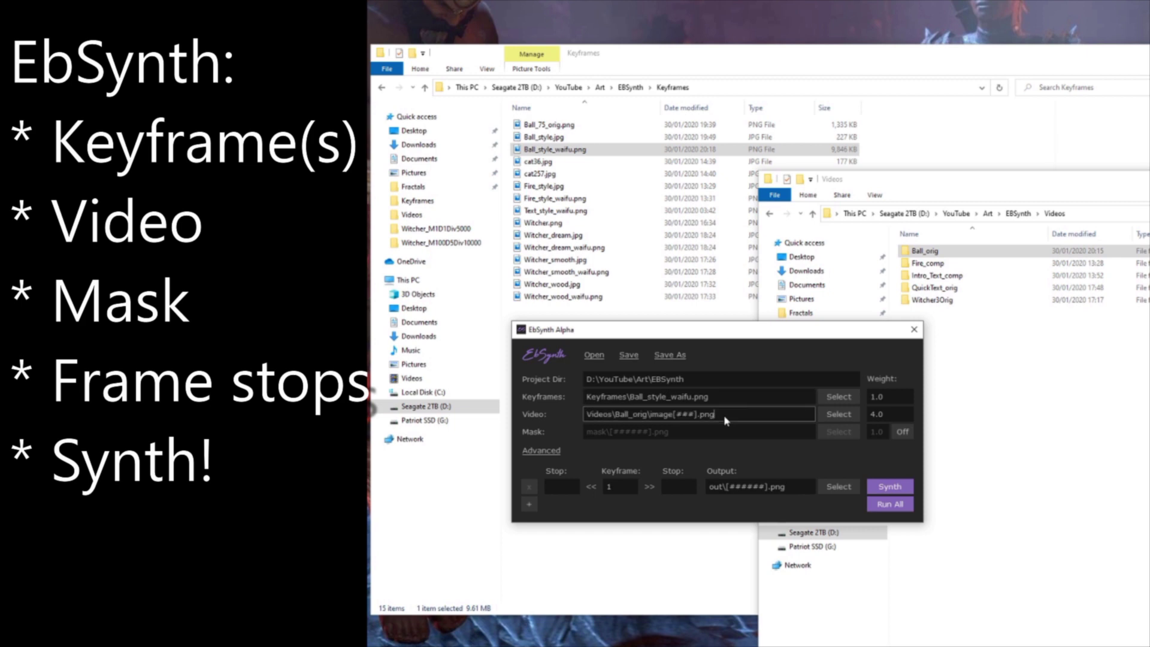
Step: Open the Ball_orig folder and scroll through its image frames to check them
{"action": "double_click", "coordinate": [926, 251]}
{"action": "scroll", "coordinate": [938, 276], "scroll_direction": "down", "scroll_amount": 10}
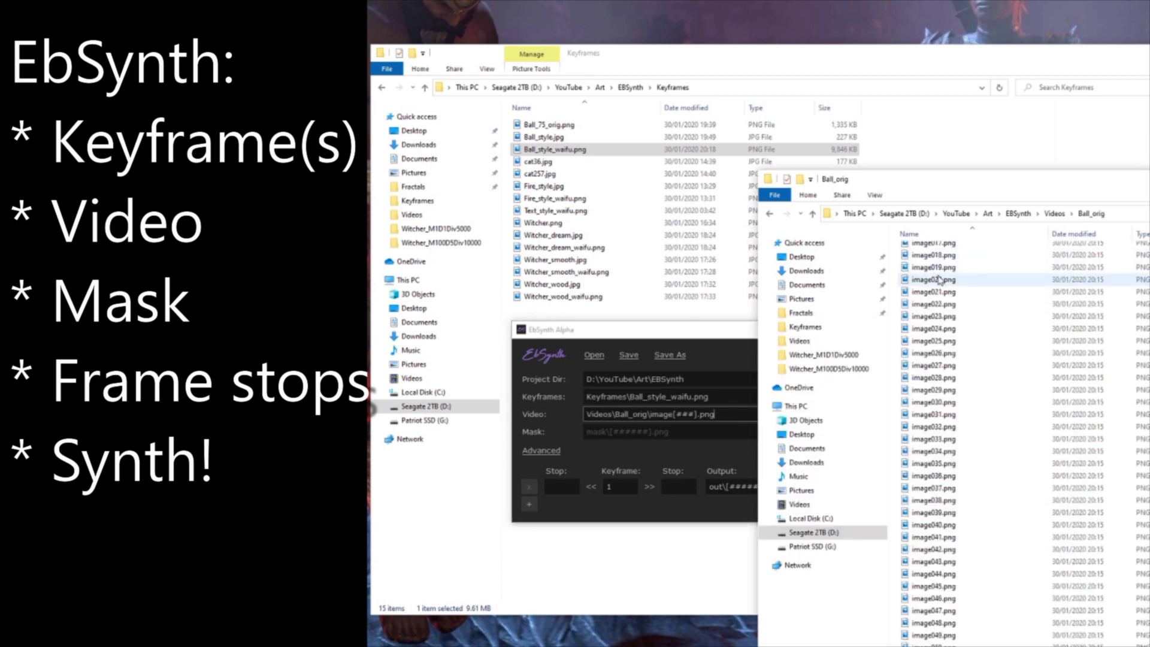
{"action": "scroll", "coordinate": [940, 279], "scroll_direction": "down", "scroll_amount": 20}
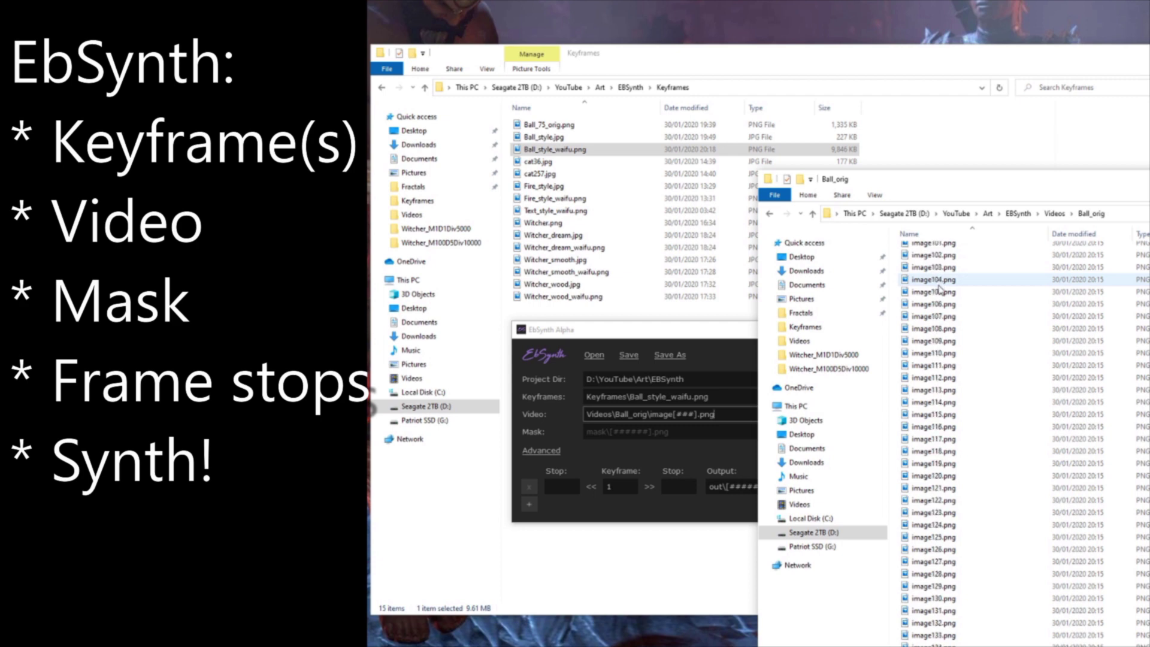
{"action": "scroll", "coordinate": [943, 298], "scroll_direction": "down", "scroll_amount": 8}
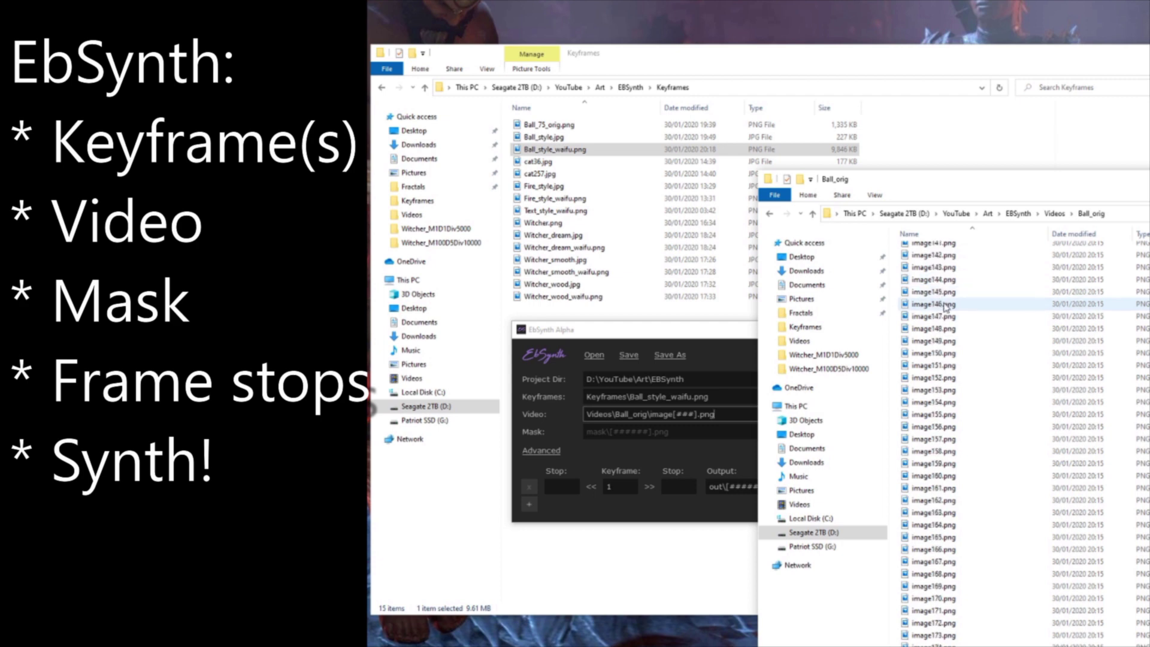
{"action": "scroll", "coordinate": [947, 306], "scroll_direction": "up", "scroll_amount": 20}
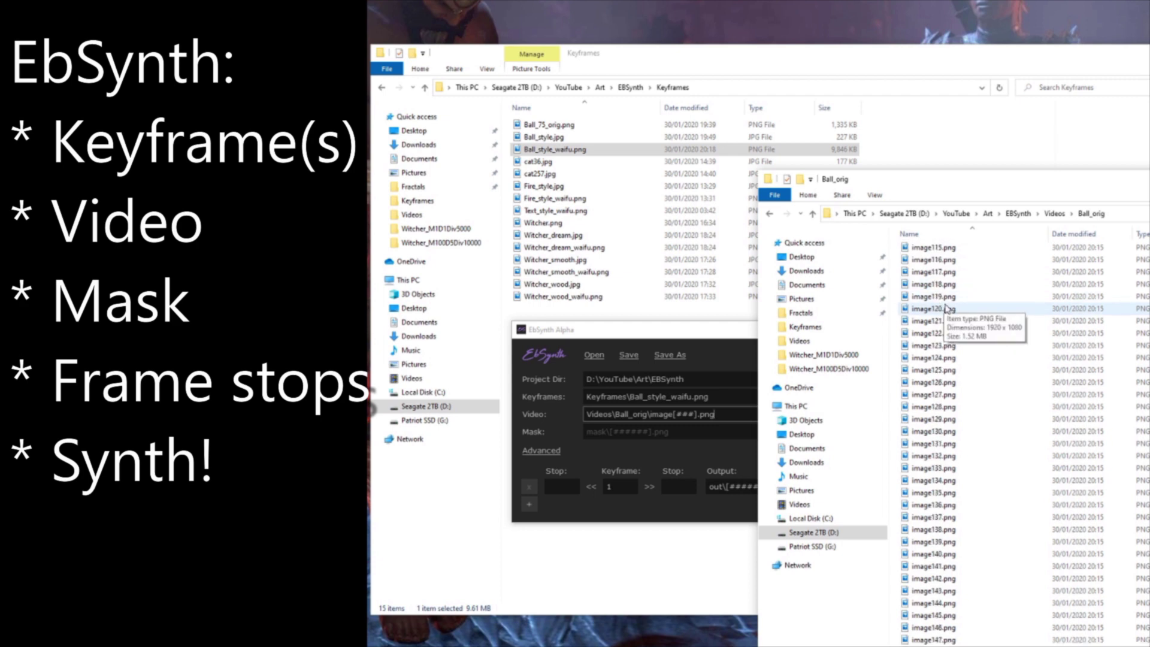
{"action": "scroll", "coordinate": [945, 308], "scroll_direction": "up", "scroll_amount": 20}
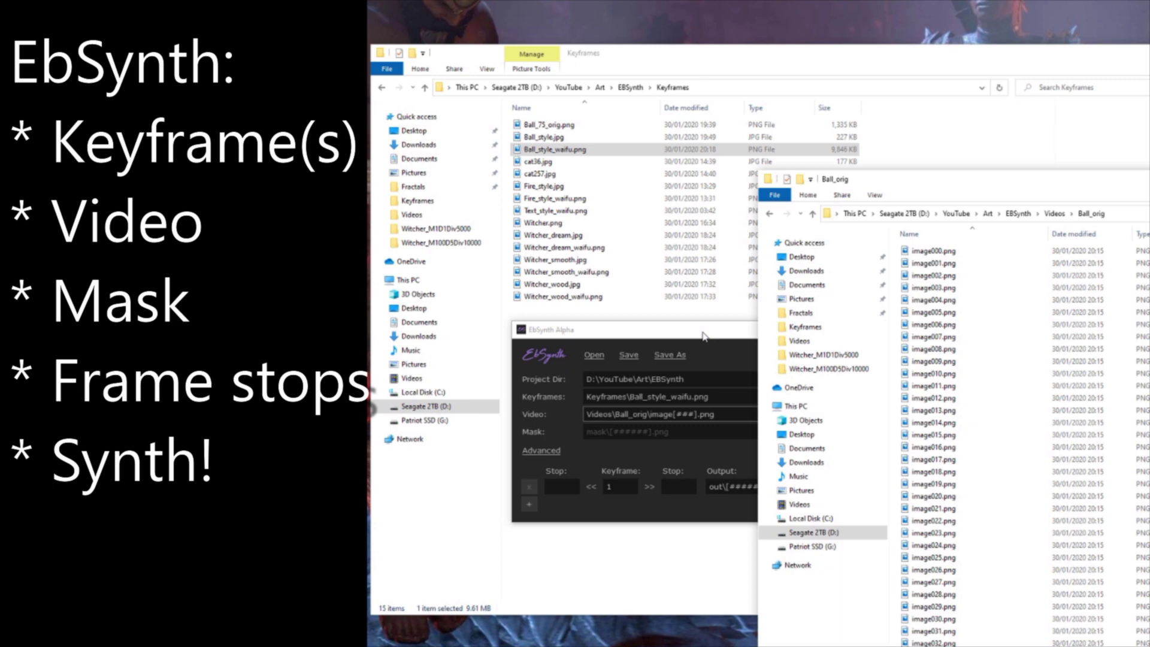
Step: Set keyframe 75 to cover frames 0 through 180
{"action": "left_click", "coordinate": [703, 336]}
{"action": "left_click", "coordinate": [681, 489]}
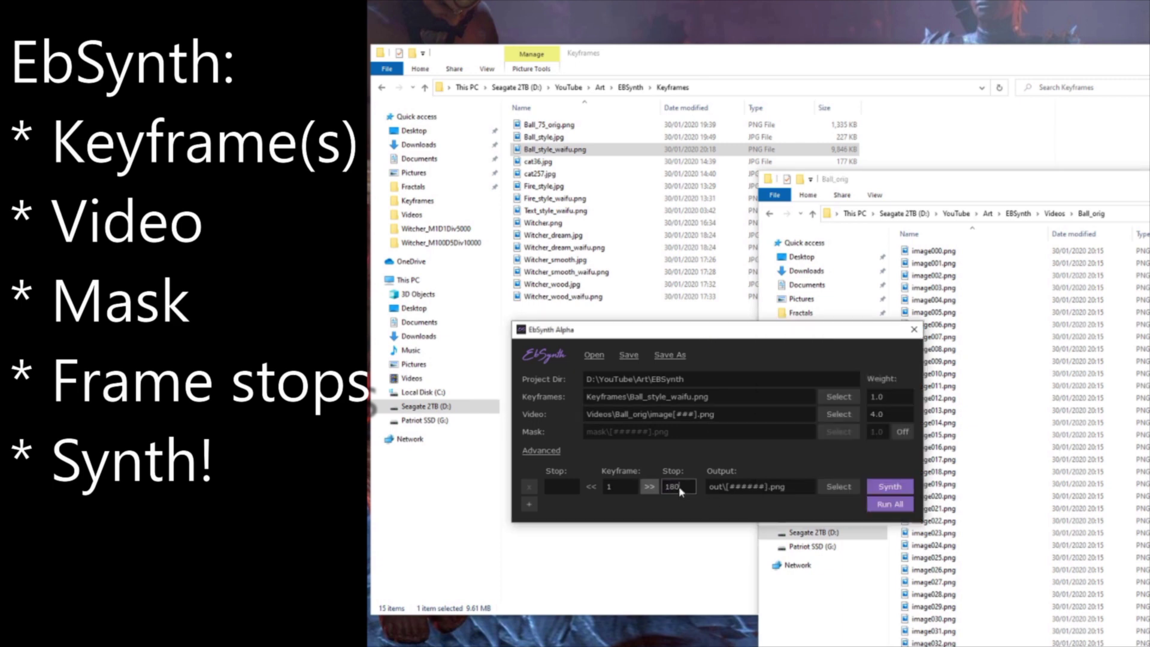
{"action": "left_click", "coordinate": [621, 489]}
{"action": "left_click", "coordinate": [563, 492]}
{"action": "type", "text": "0"}
Step: Raise the advanced De-flicker setting from 0.5 to 1
{"action": "left_click", "coordinate": [542, 450]}
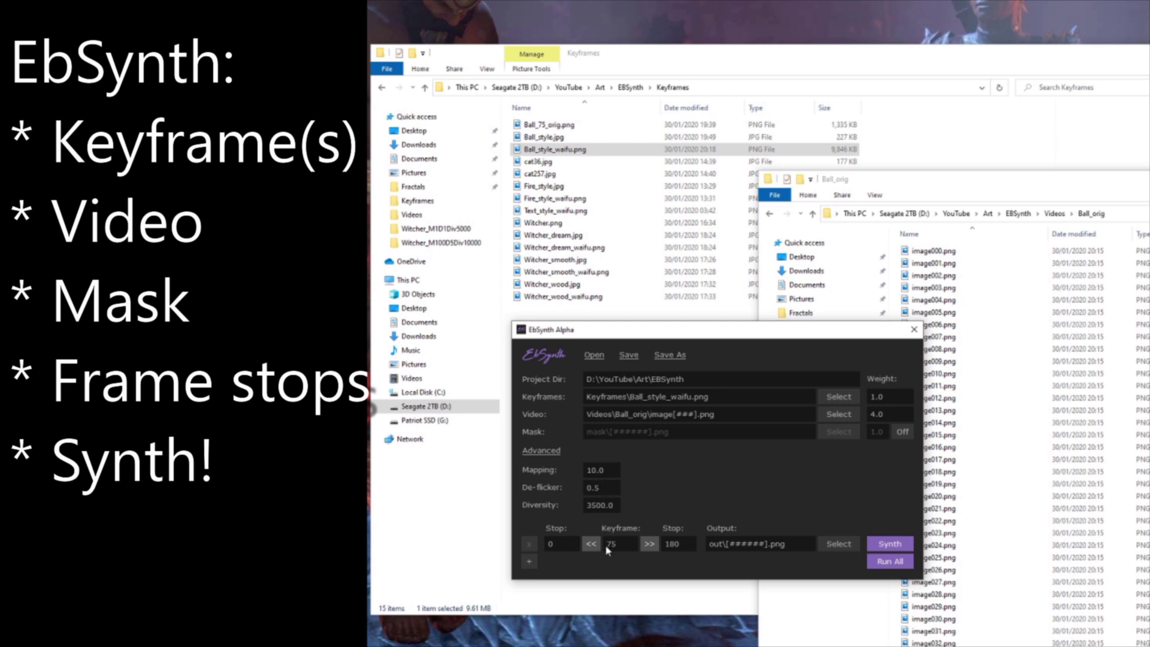
{"action": "left_click", "coordinate": [604, 487]}
{"action": "type", "text": "1"}
Step: Run Synth and open the EBSynth out folder to see frames 000074 and 000075
{"action": "left_click", "coordinate": [891, 545]}
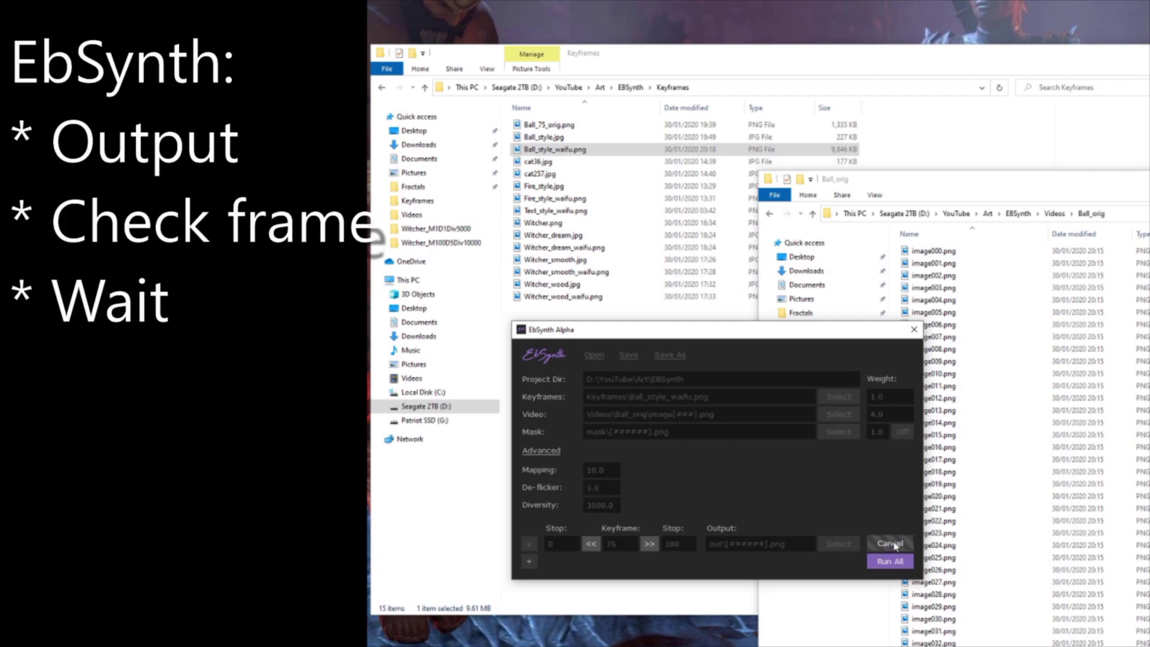
{"action": "left_click", "coordinate": [1019, 213]}
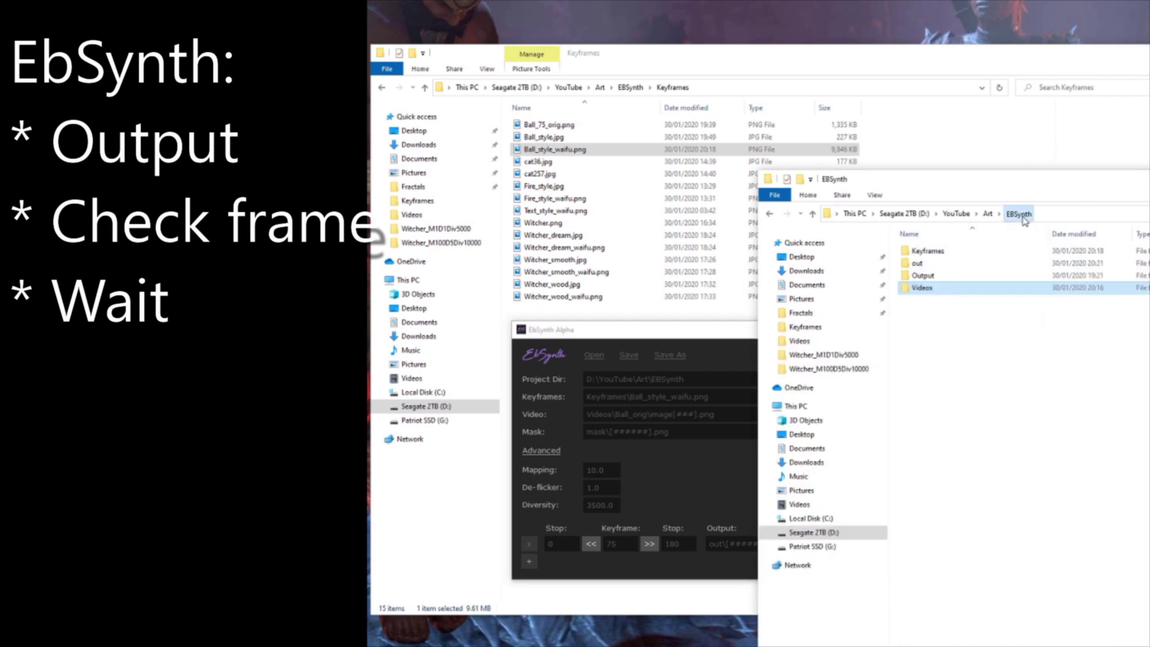
{"action": "double_click", "coordinate": [931, 266]}
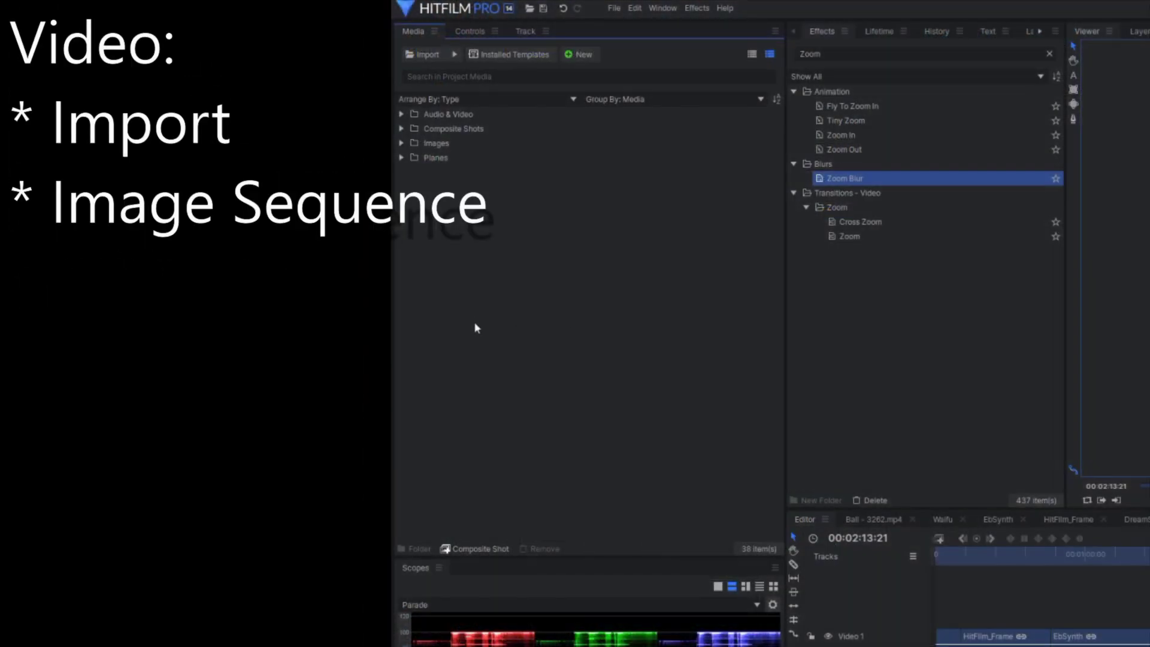
Step: Import the Ball image sequence from the Output folder into the media panel
{"action": "right_click", "coordinate": [490, 253]}
{"action": "mouse_move", "coordinate": [547, 274]}
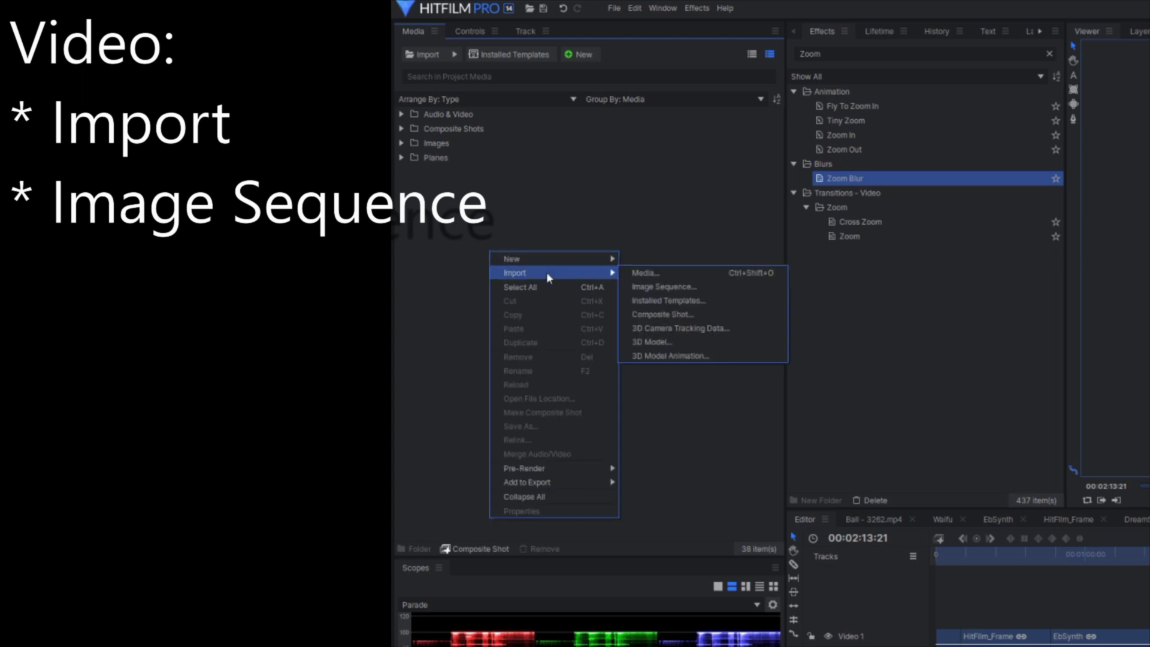
{"action": "left_click", "coordinate": [709, 292]}
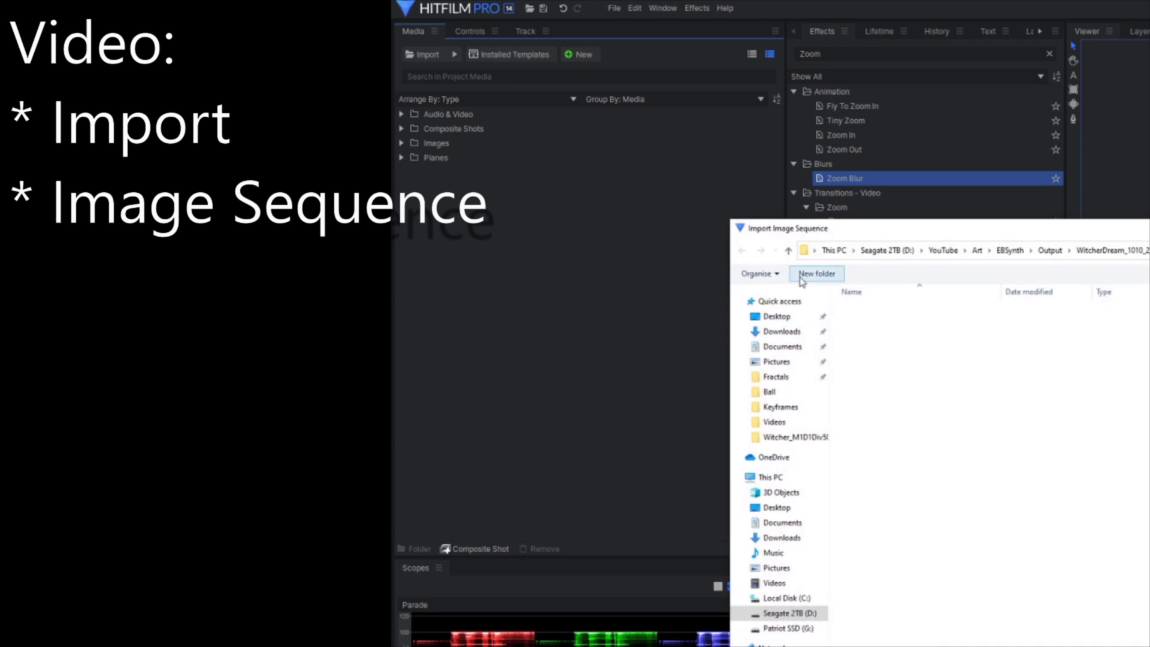
{"action": "left_click", "coordinate": [1049, 251]}
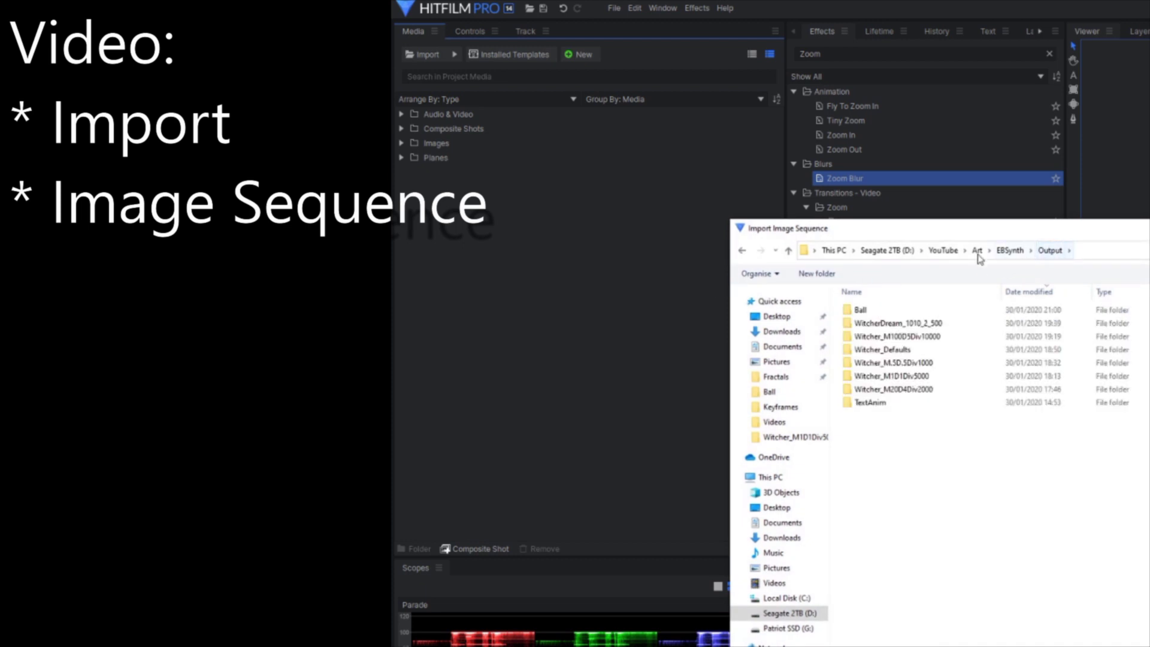
{"action": "left_click", "coordinate": [886, 309]}
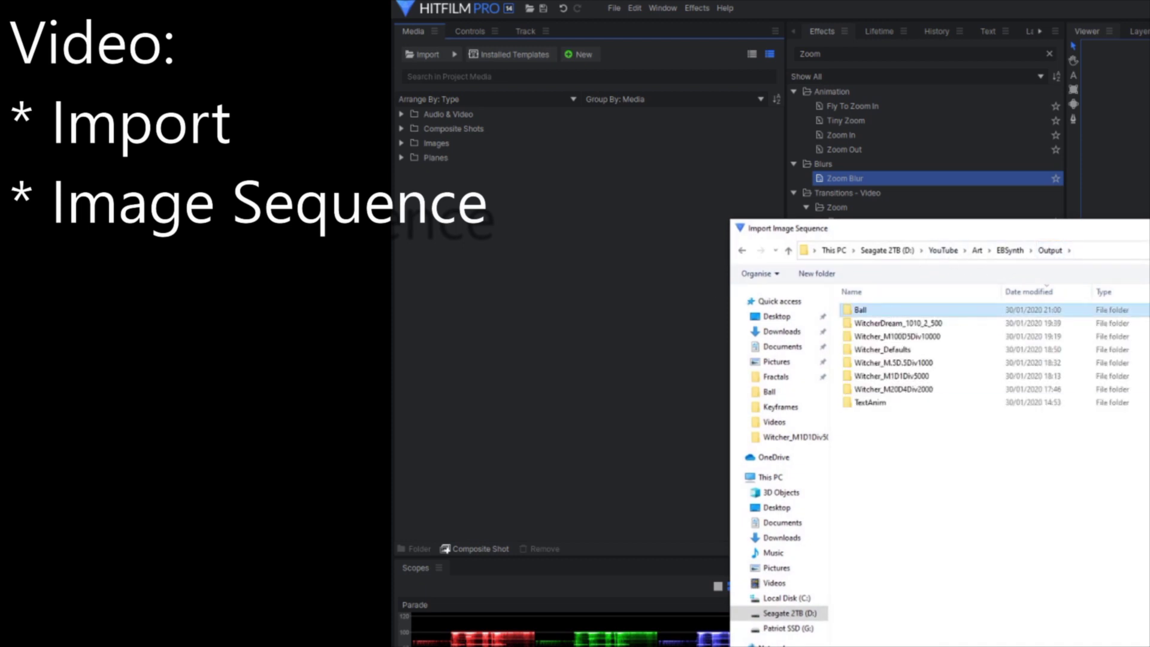
{"action": "key", "text": "Return"}
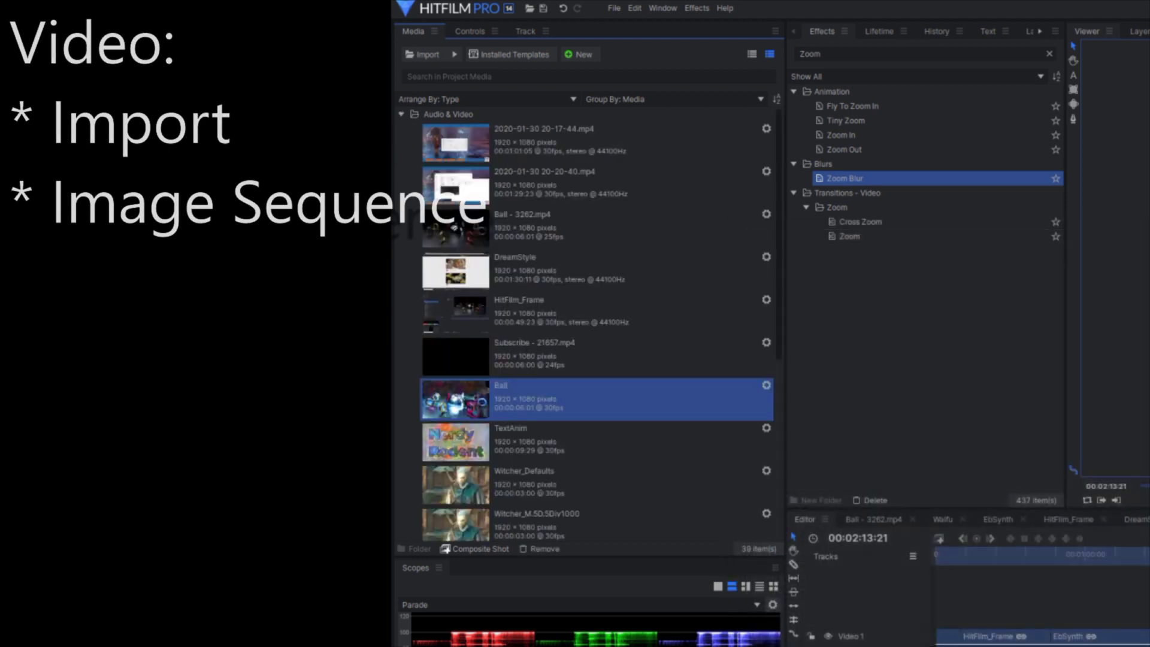
Step: Make a Ball composite shot from the sequence at 1080p 30 fps
{"action": "right_click", "coordinate": [450, 400]}
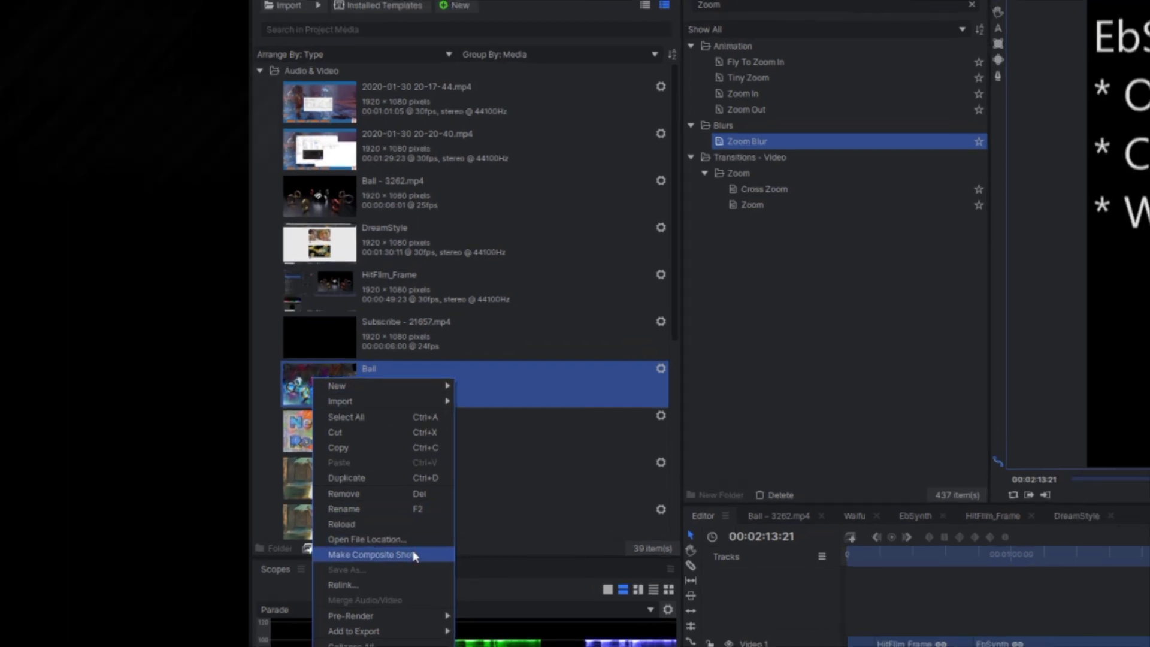
{"action": "left_click", "coordinate": [415, 556]}
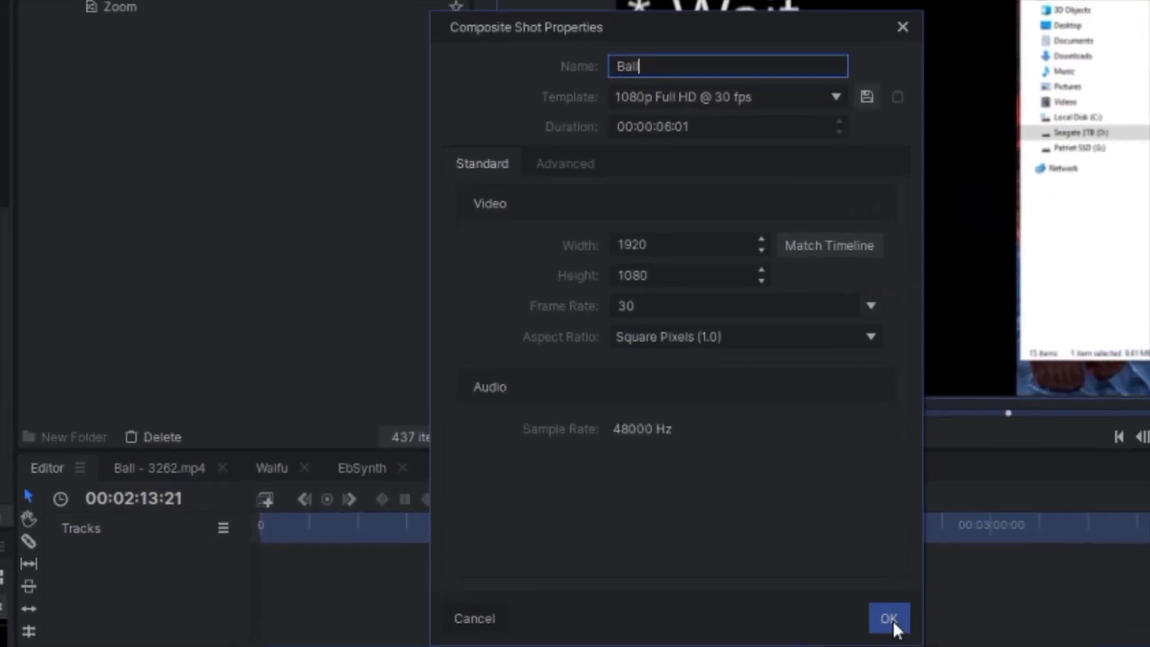
{"action": "left_click", "coordinate": [907, 632]}
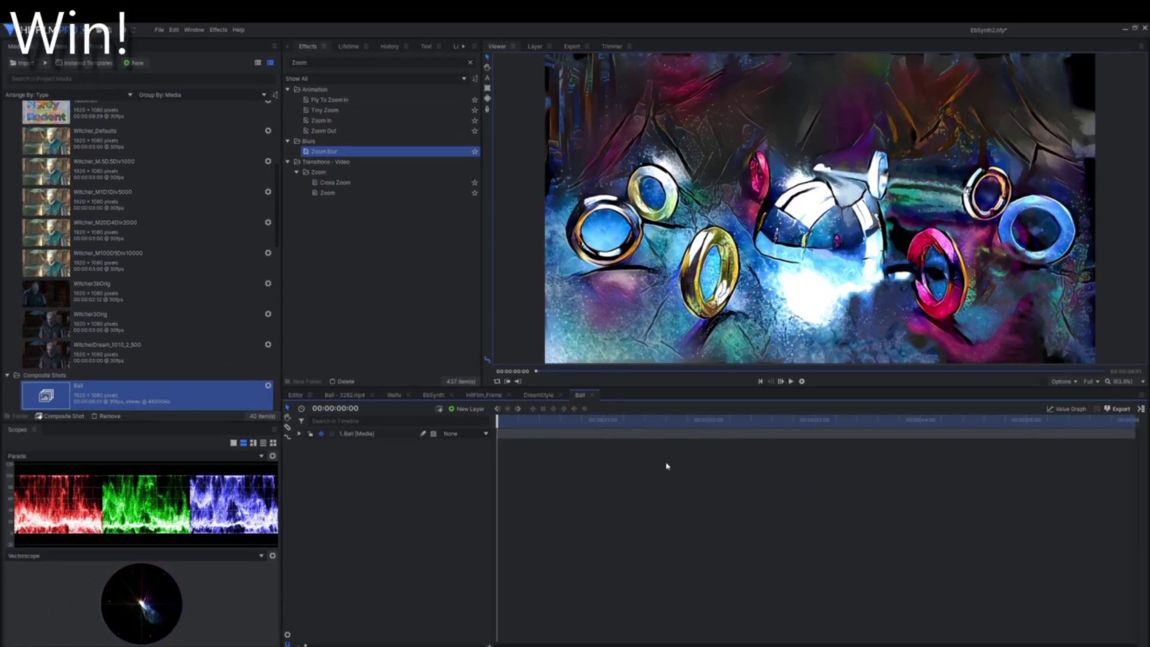
Step: Play the Ball composite shot to watch the painted ball animation
{"action": "left_click", "coordinate": [790, 382]}
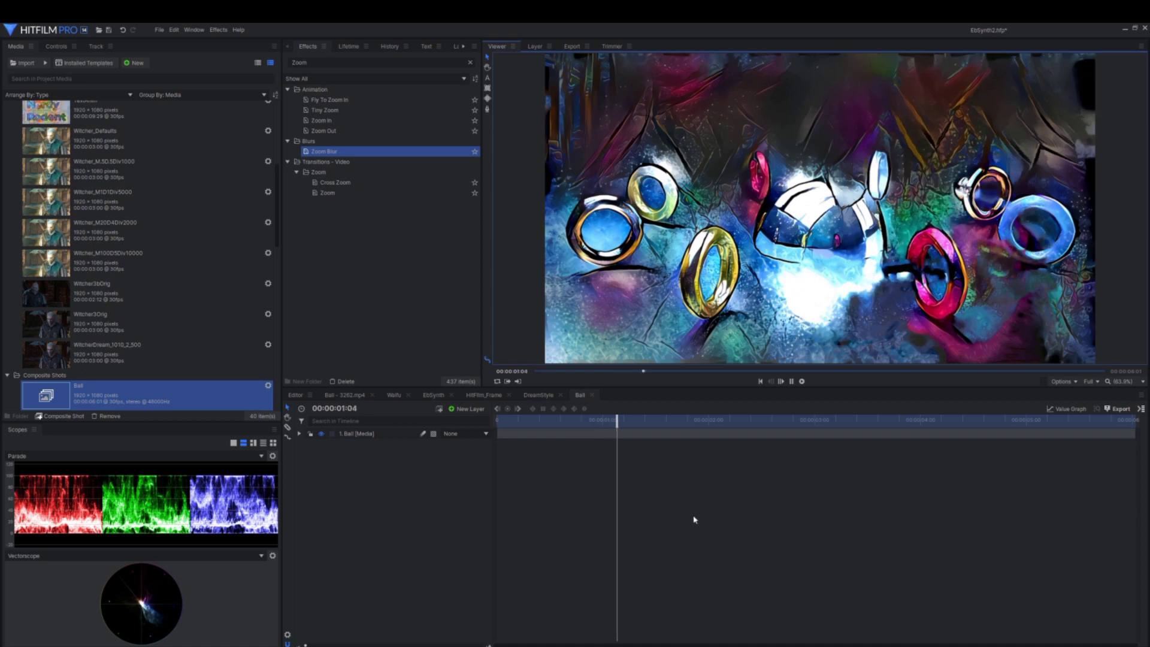